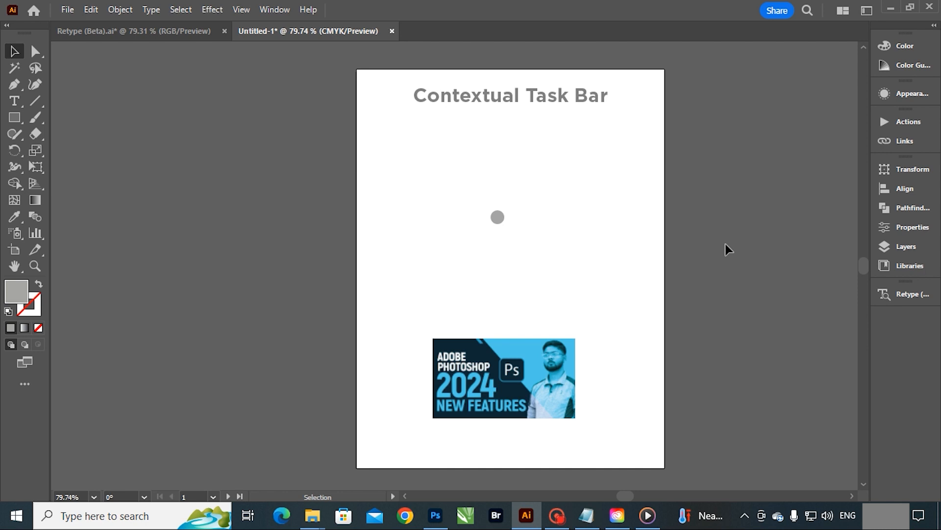
Step: Switch to Creative Cloud Desktop and review the other versions available for Illustrator among all installed apps
mouse_move(614, 518)
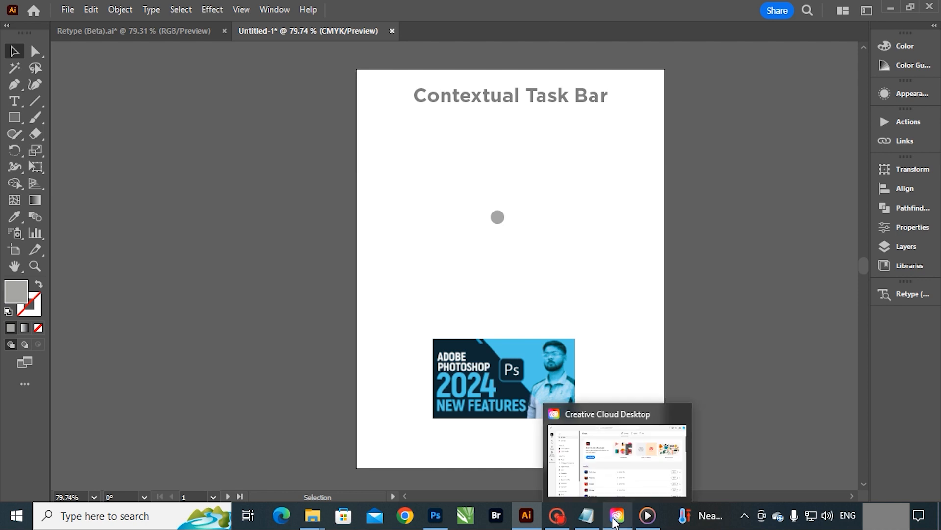
left_click(613, 516)
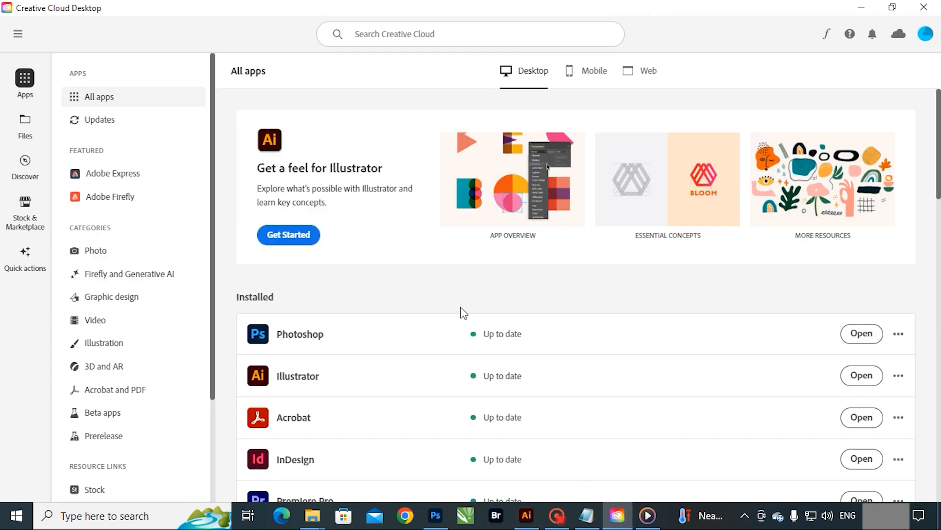
scroll(527, 323, "down", 1)
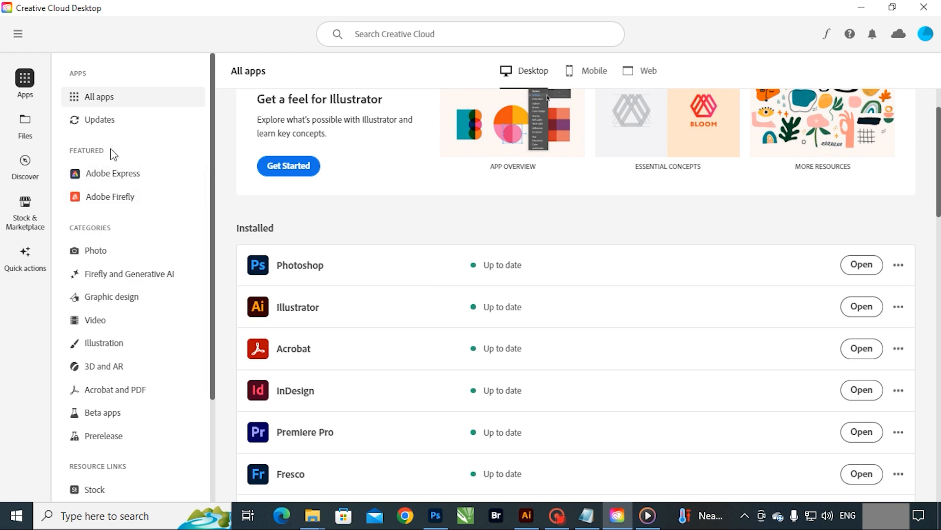
left_click(93, 95)
left_click(898, 306)
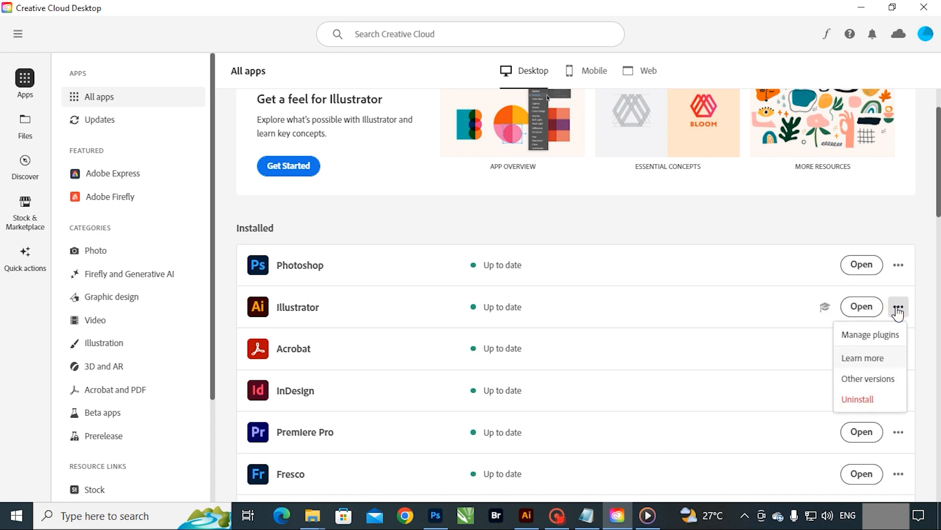
left_click(868, 379)
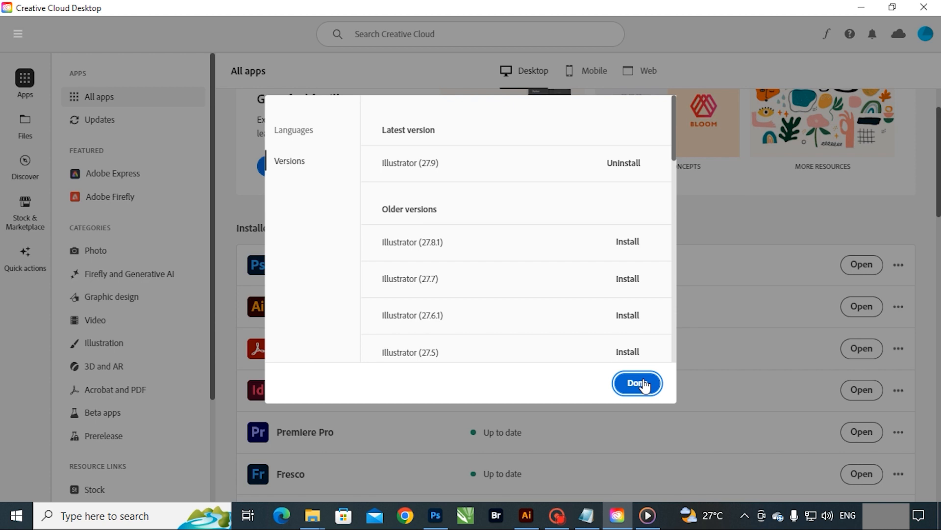
left_click_drag(675, 132, 668, 348)
scroll(626, 290, "up", 10)
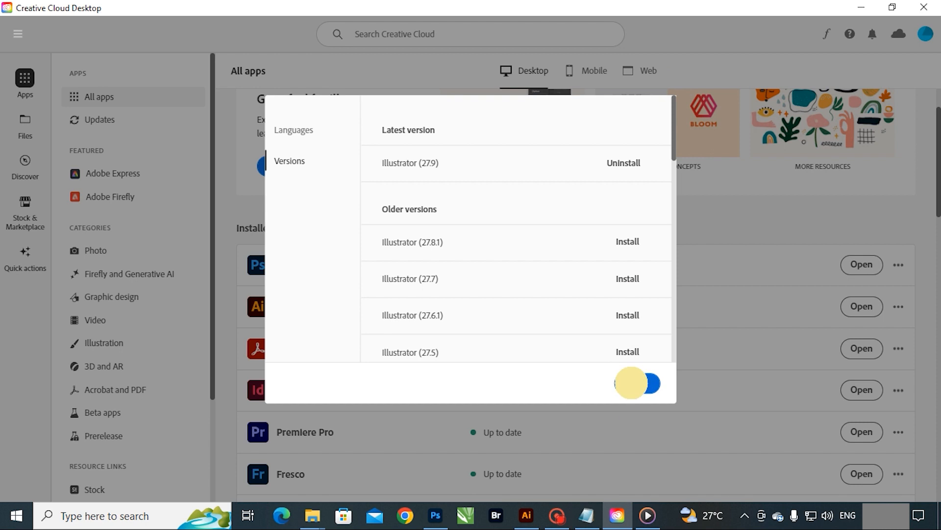
left_click(634, 386)
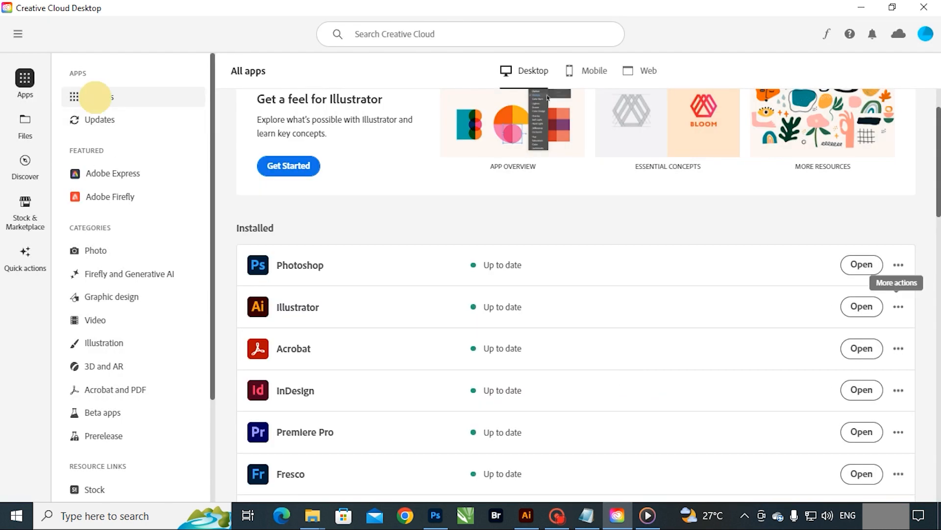
Step: Review the recently updated apps in Creative Cloud Desktop and return to Illustrator
left_click(100, 122)
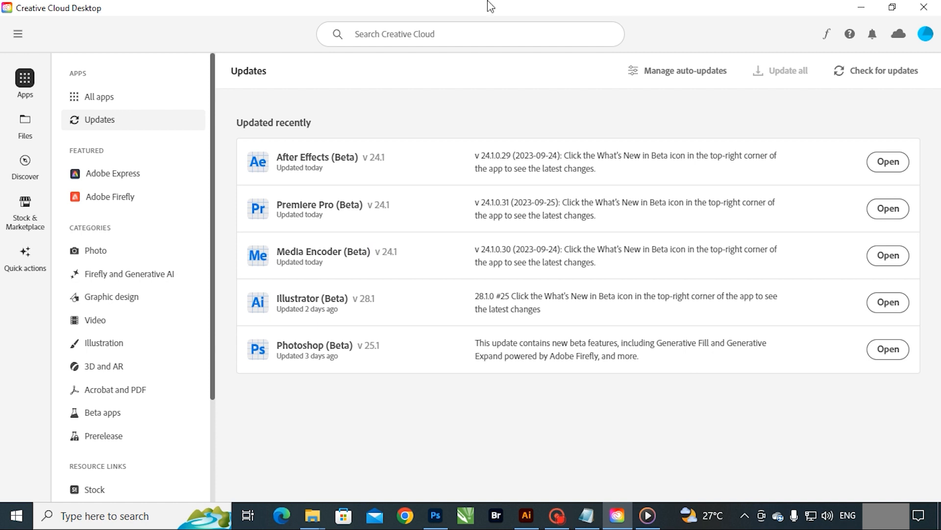
left_click(862, 6)
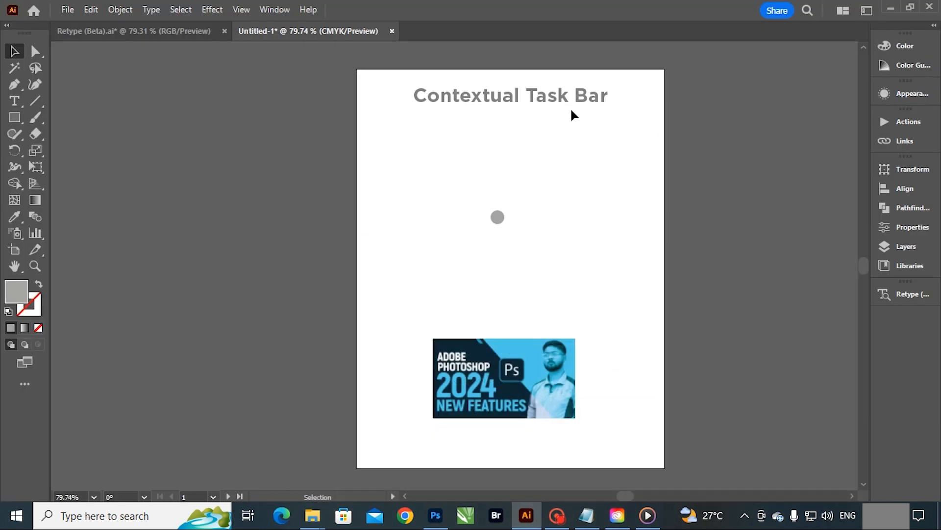
Step: Hide the Contextual Task Bar and select the "Contextual Task Bar" heading to check the canvas without it
left_click(547, 100)
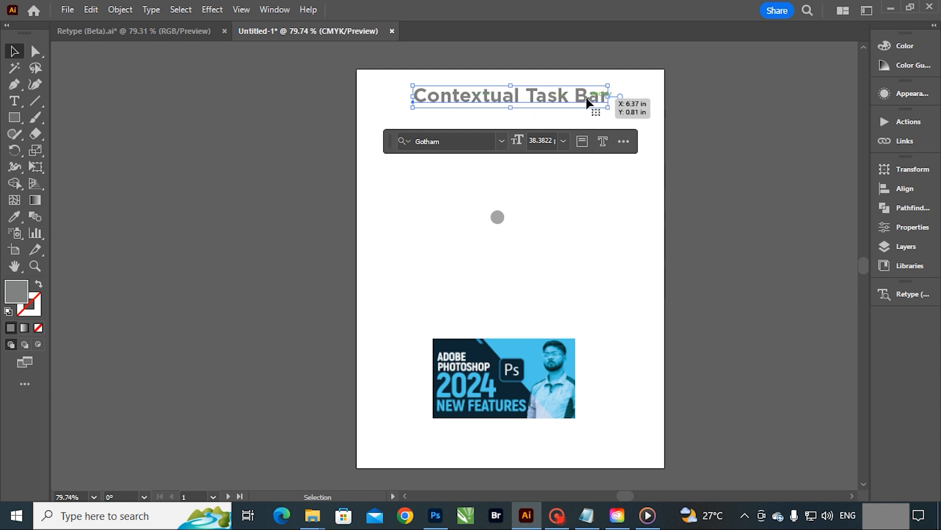
left_click(275, 9)
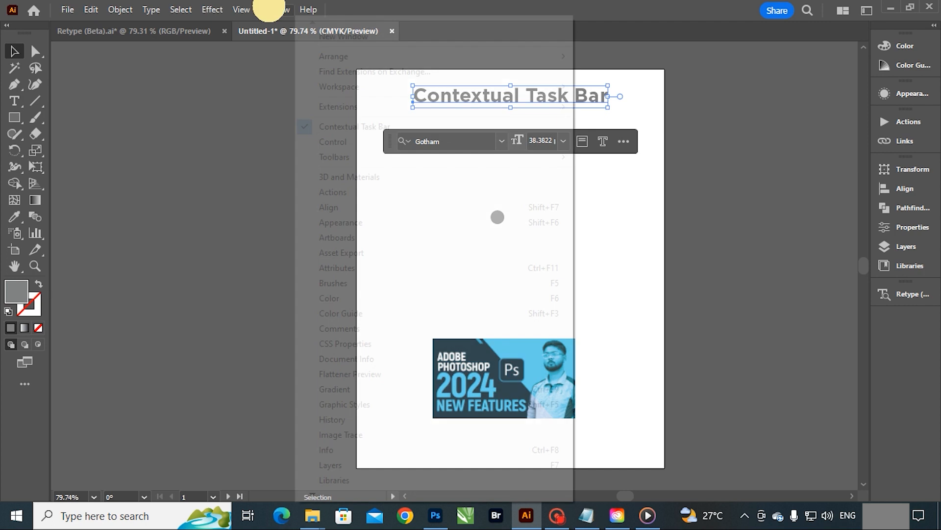
left_click(342, 128)
left_click(294, 151)
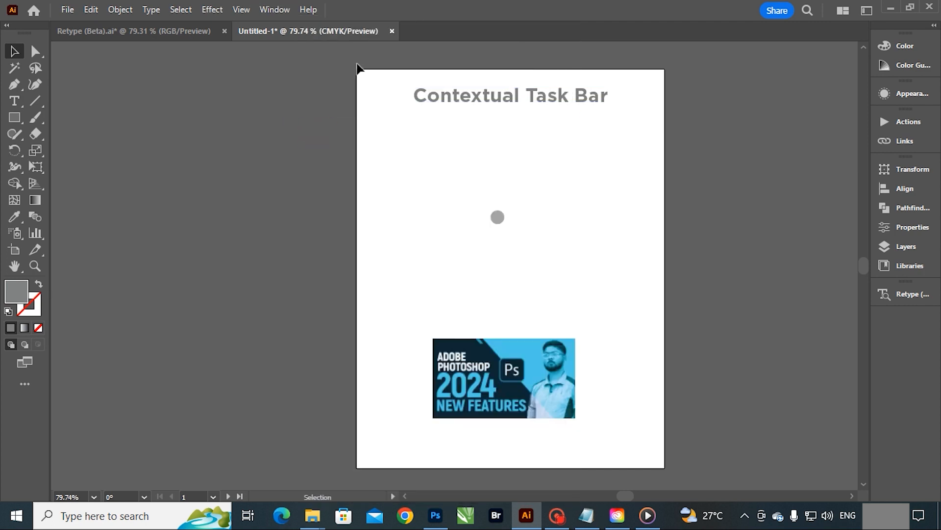
left_click(504, 101)
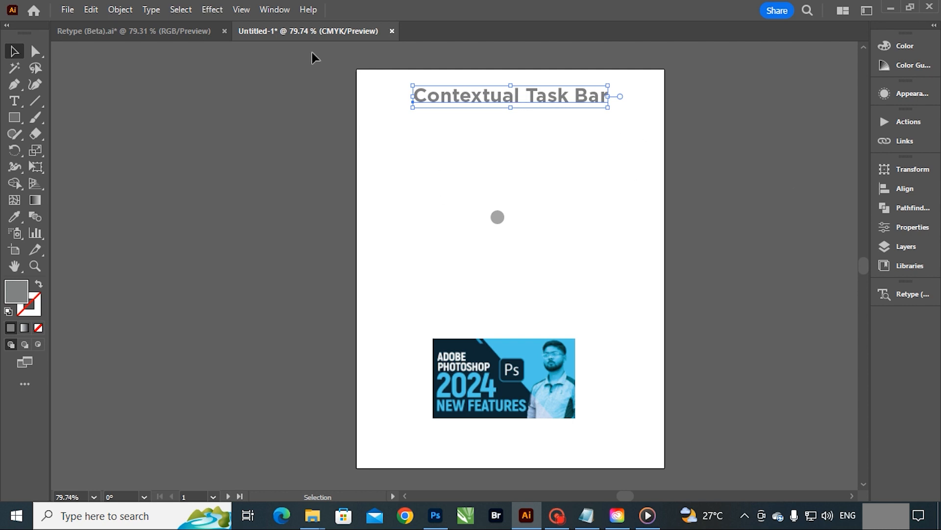
left_click(637, 211)
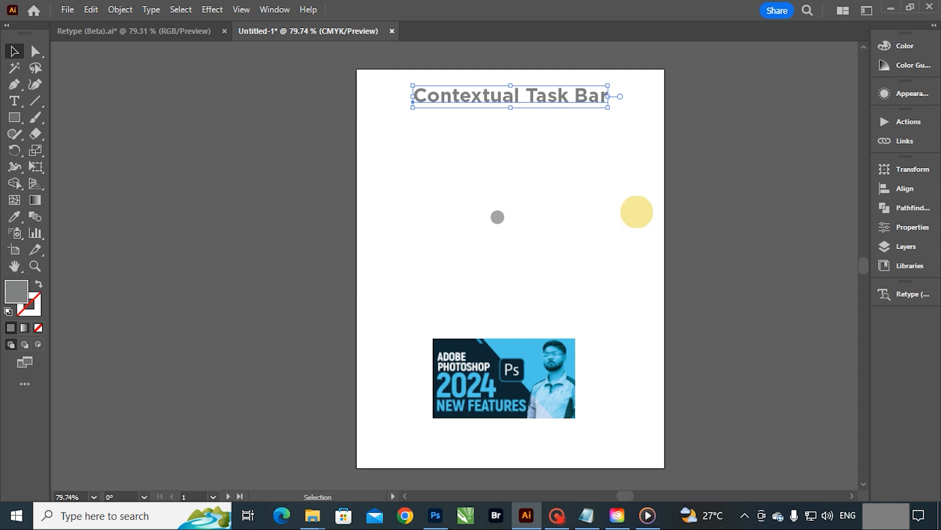
Step: Show the Contextual Task Bar again
left_click(281, 11)
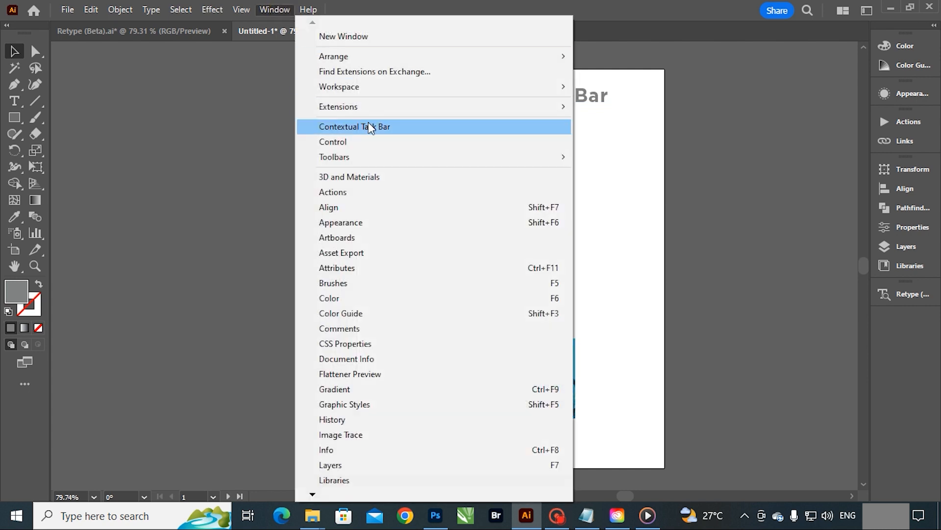
left_click(353, 128)
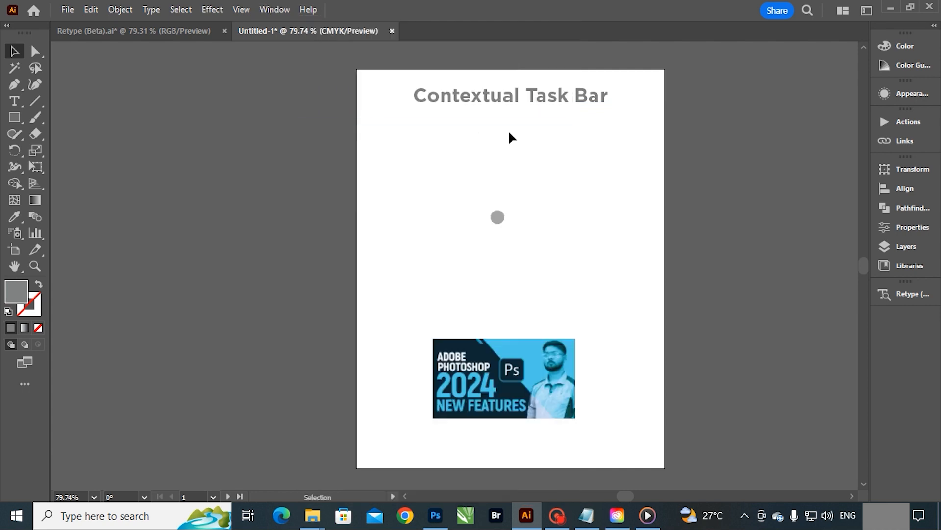
Step: Select the linked Photoshop 2024 image and show its Properties panel from the task bar's options twice, collapsing it each time
left_click(535, 360)
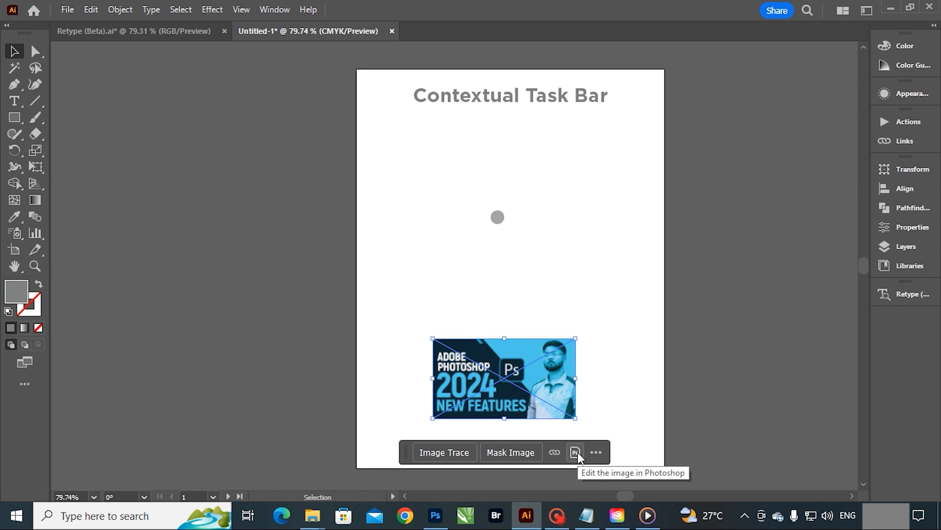
left_click(596, 452)
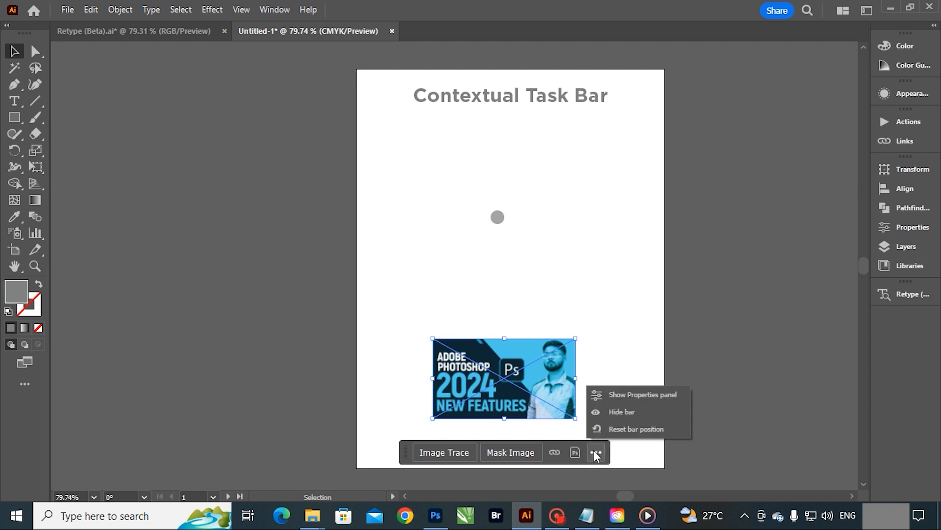
left_click(636, 393)
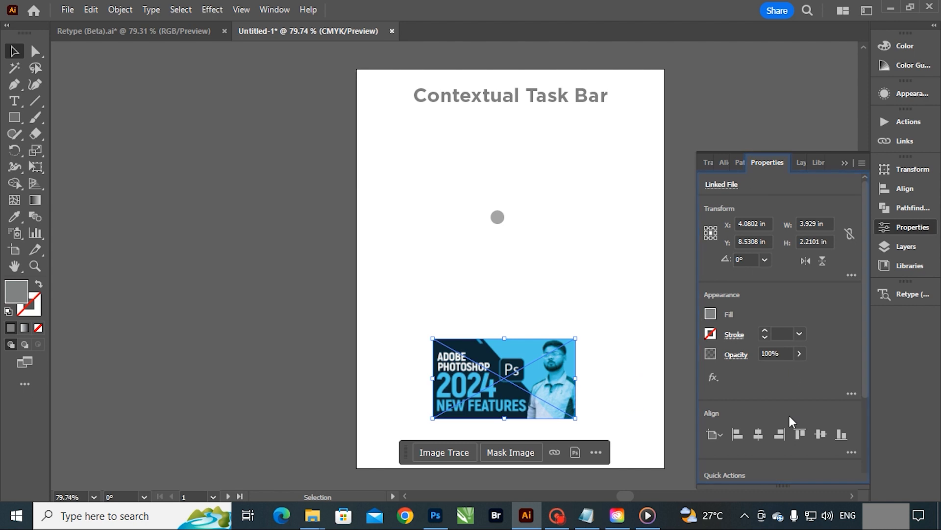
left_click(596, 452)
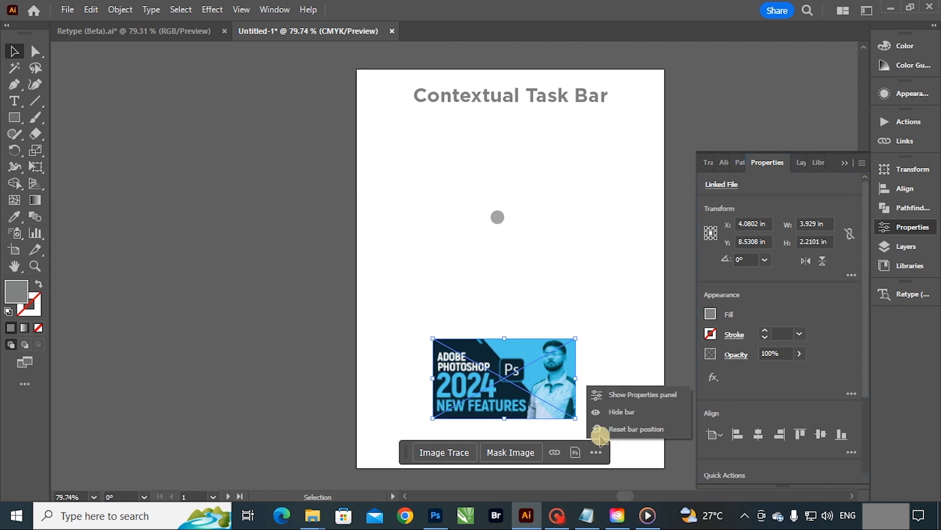
left_click(865, 146)
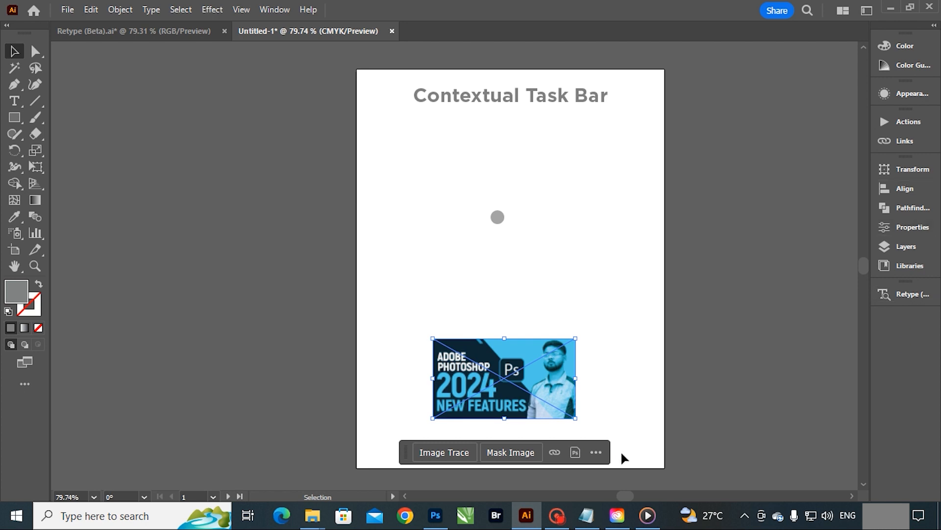
left_click(596, 452)
left_click(622, 391)
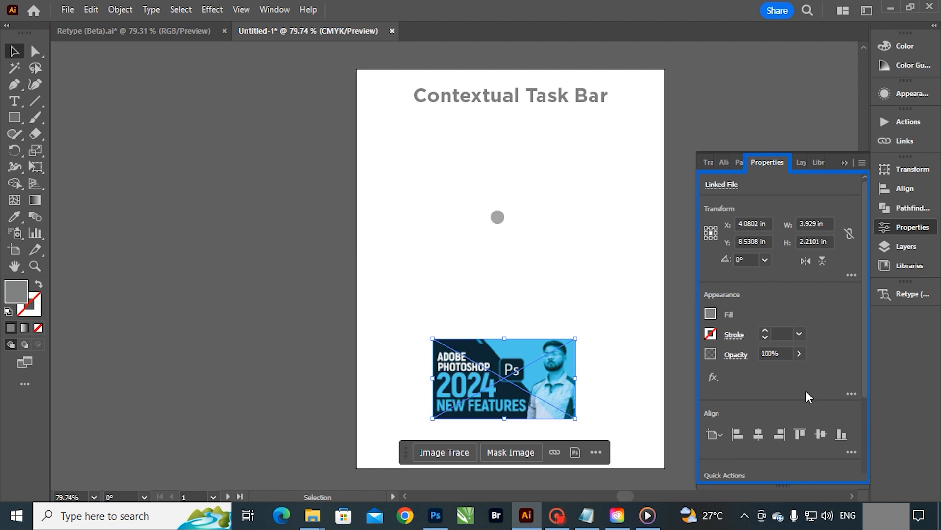
left_click_drag(867, 311, 851, 191)
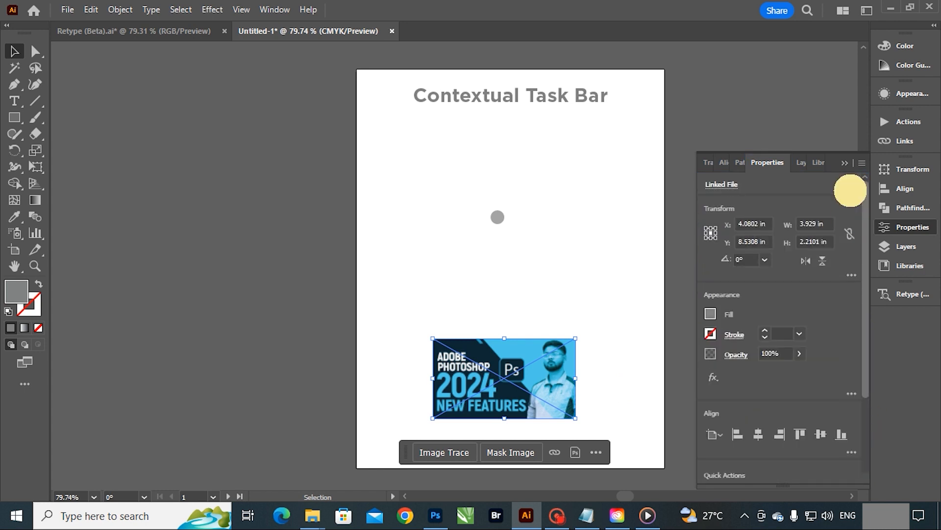
left_click(841, 161)
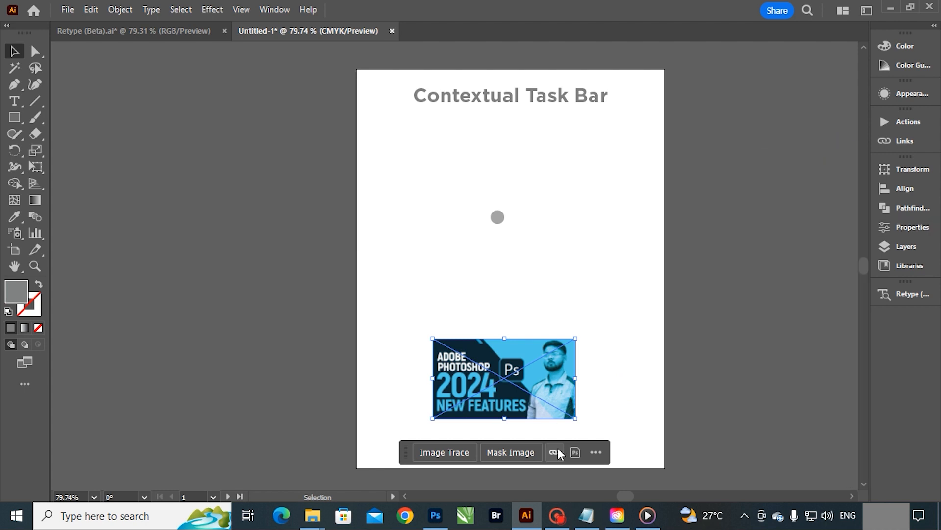
Step: View the hide and reset-position options of the image's task bar and deselect the image
left_click(604, 449)
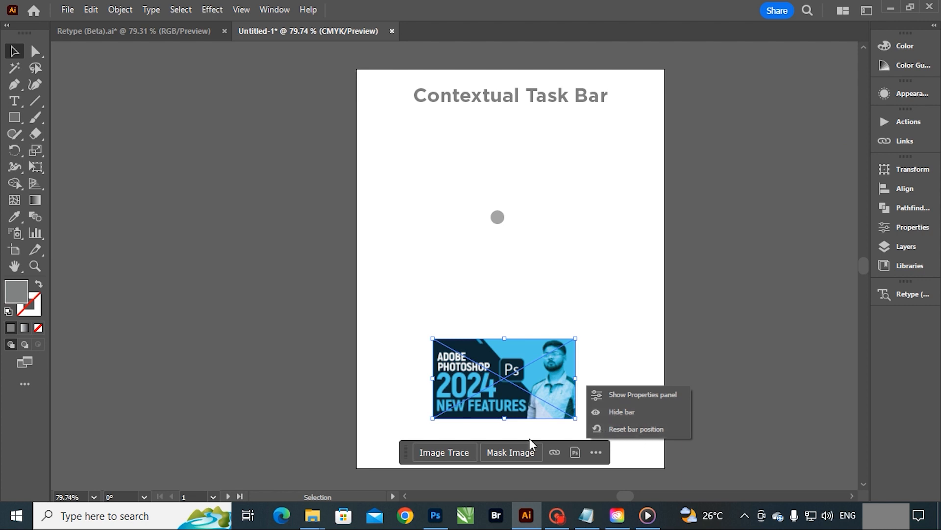
left_click(646, 268)
left_click(636, 263)
Step: Preview fonts such as Heartway on the "Contextual Task Bar" heading without applying any
left_click(551, 97)
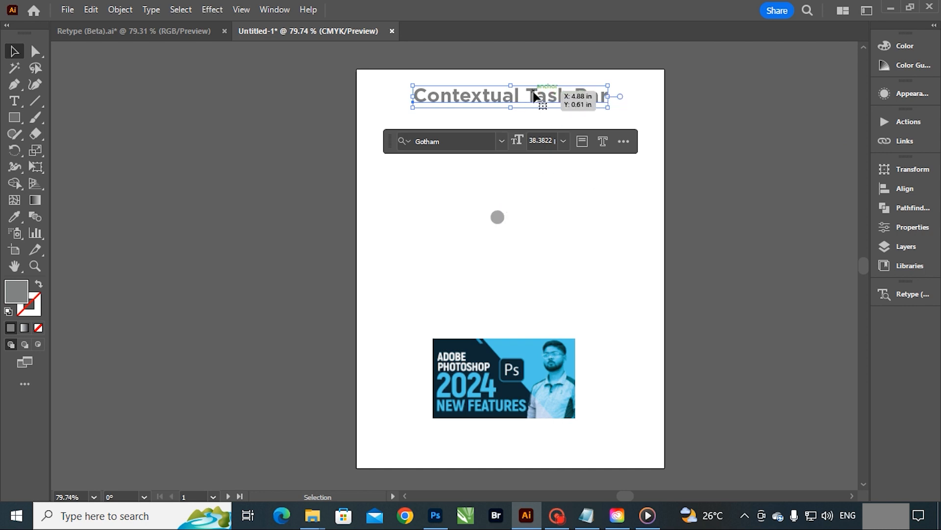
left_click(502, 142)
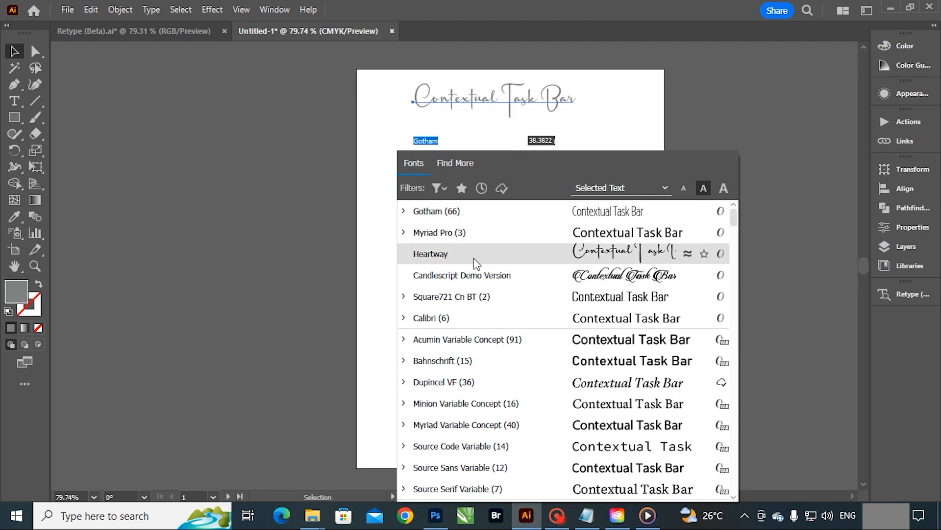
left_click(614, 118)
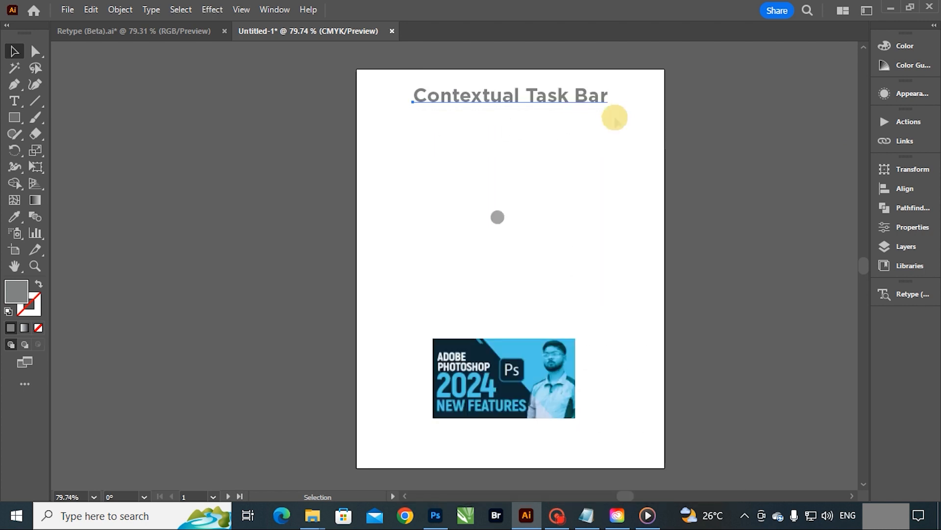
Step: Convert the "Contextual Task Bar" heading text to outlines after viewing its font size presets
left_click(557, 97)
left_click(564, 141)
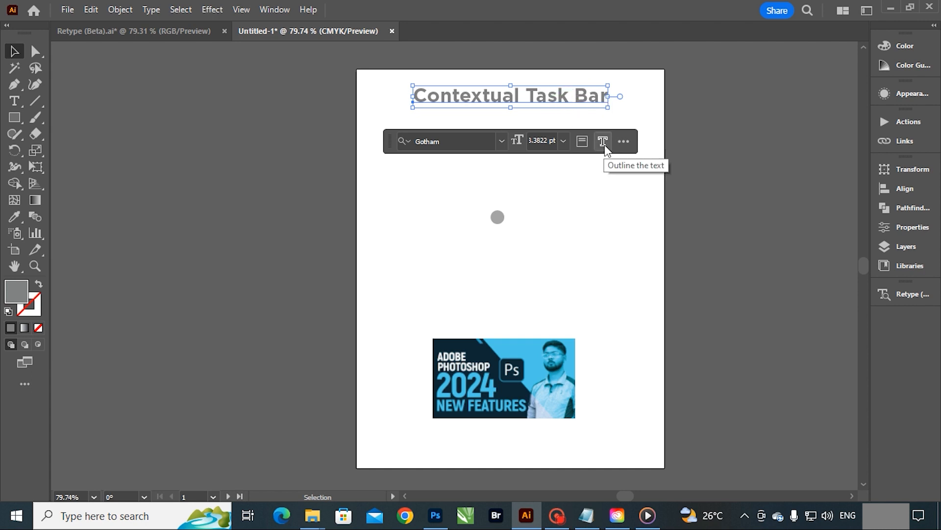
left_click(605, 143)
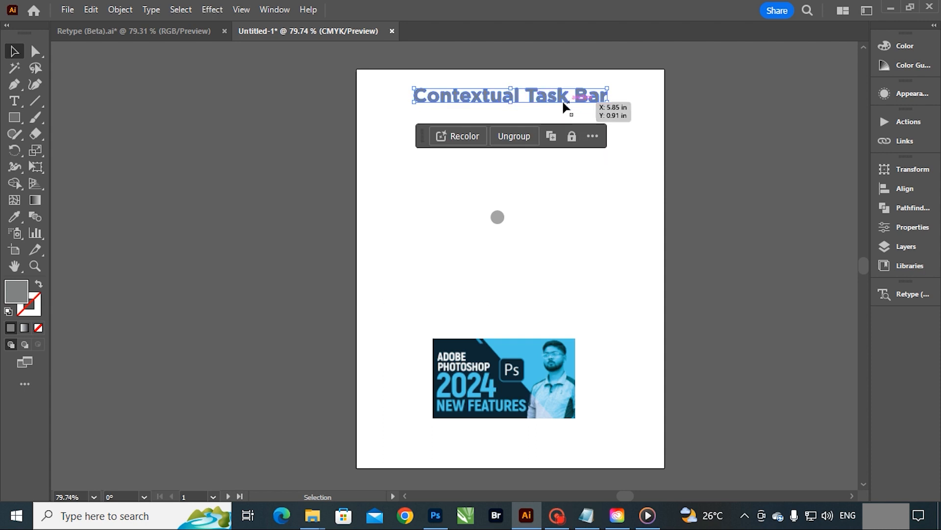
Step: Ungroup the outlined "Contextual Task Bar" heading
key("z")
left_click_drag(509, 81, 693, 198)
key("v")
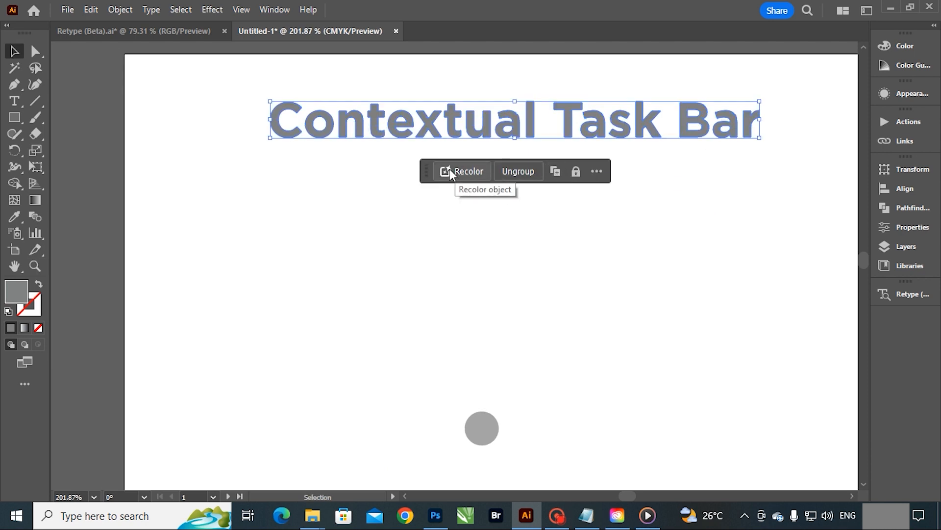
left_click(523, 168)
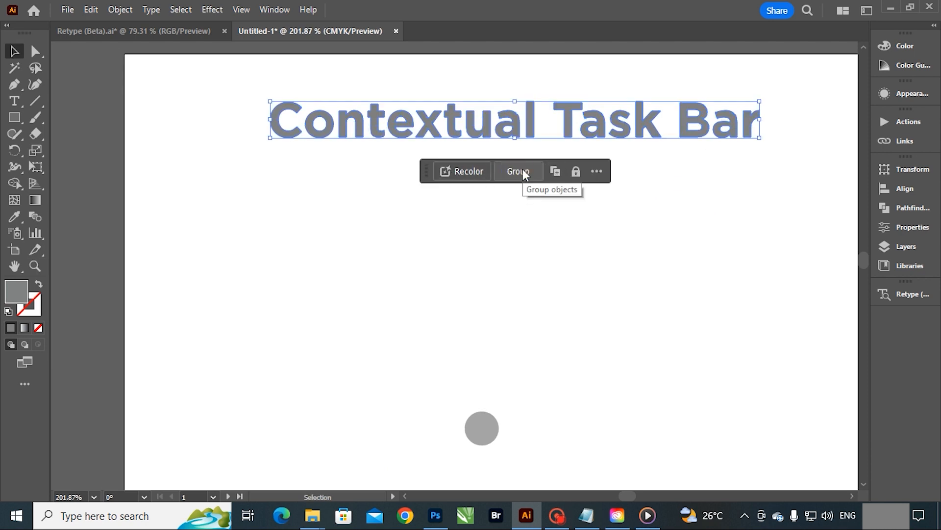
Step: Test moving a single letter, undo the move, and group all the heading's letters again
left_click_drag(597, 128, 634, 108)
key("ctrl+z")
left_click_drag(789, 79, 230, 127)
left_click(513, 173)
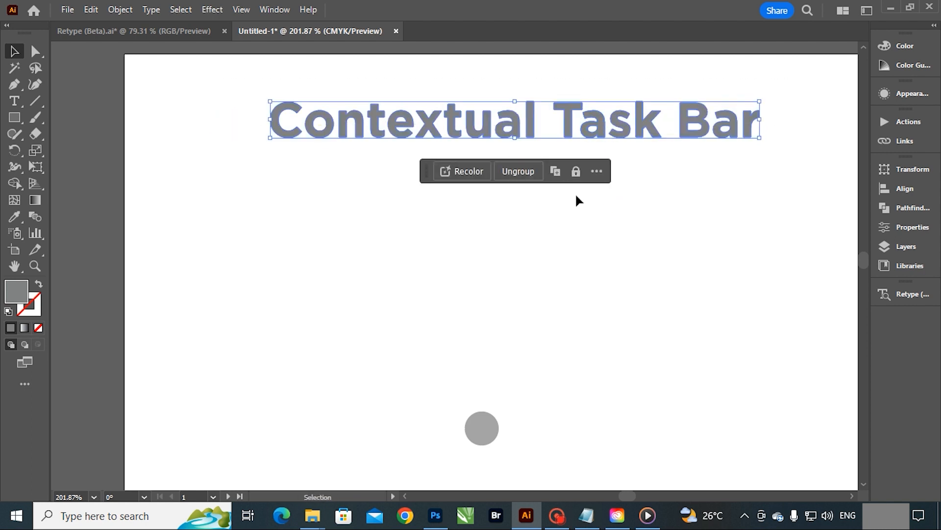
Step: Try duplicating the heading group and moving the copy below the original, and undo it
left_click(556, 170)
left_click_drag(566, 127, 564, 247)
key("ctrl+z")
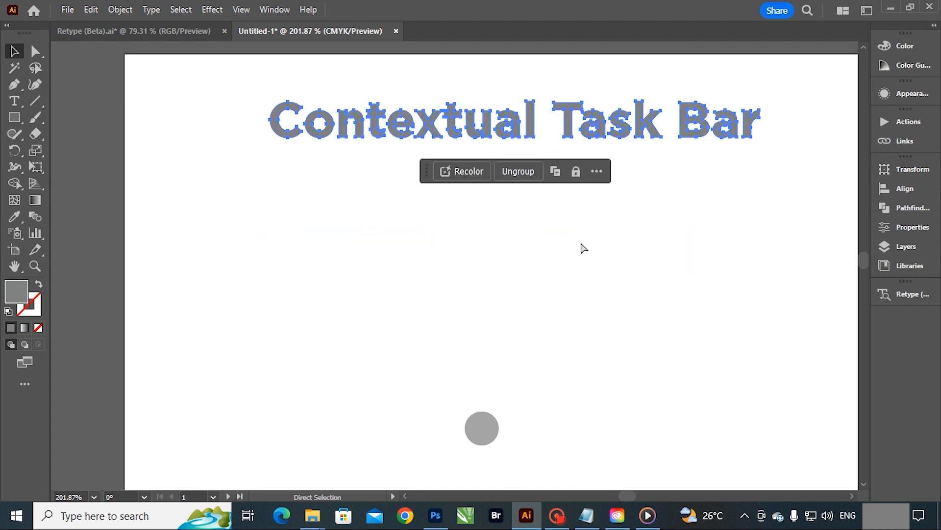
Step: Lock the heading group, and unlock it again
left_click(577, 170)
left_click(570, 120)
right_click(570, 120)
mouse_move(616, 131)
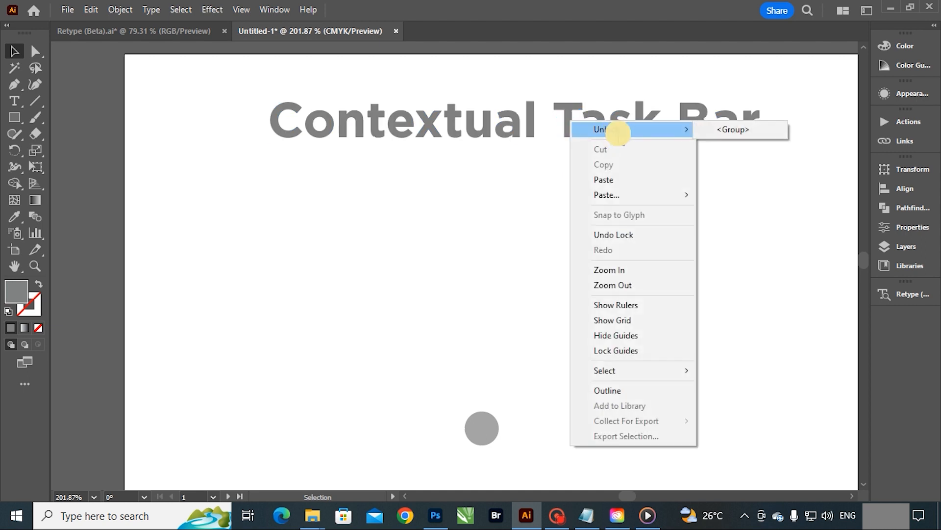
left_click(728, 133)
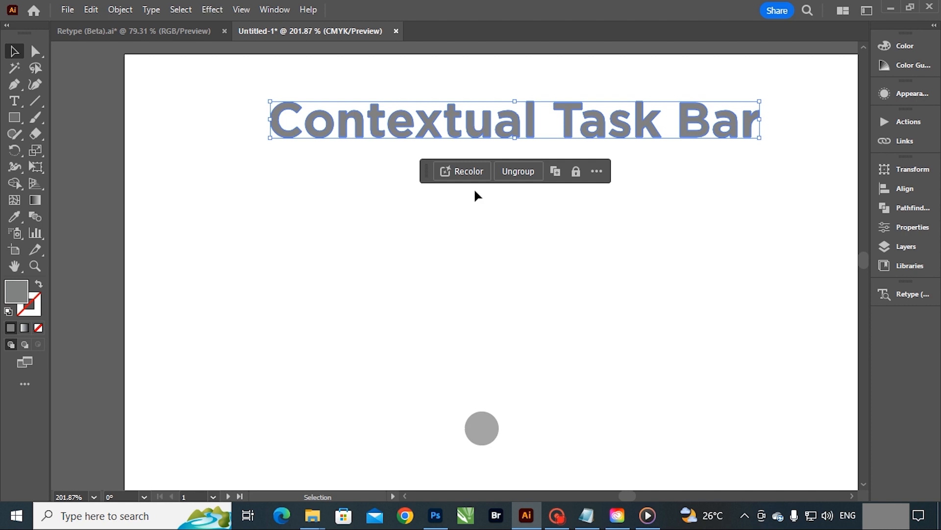
Step: Try recoloring the heading group green on the Recolor color wheel, and undo the color change
left_click(458, 172)
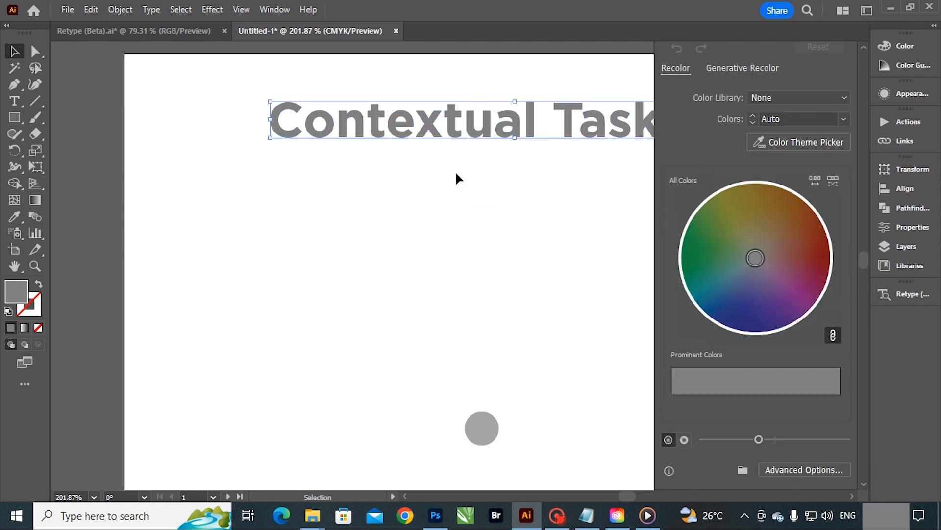
left_click(789, 226)
left_click_drag(755, 258, 699, 270)
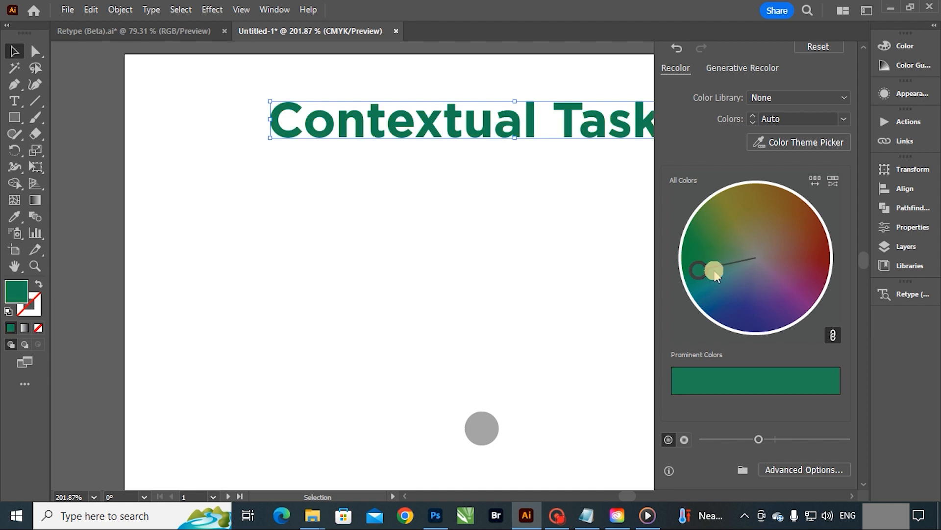
left_click(774, 213)
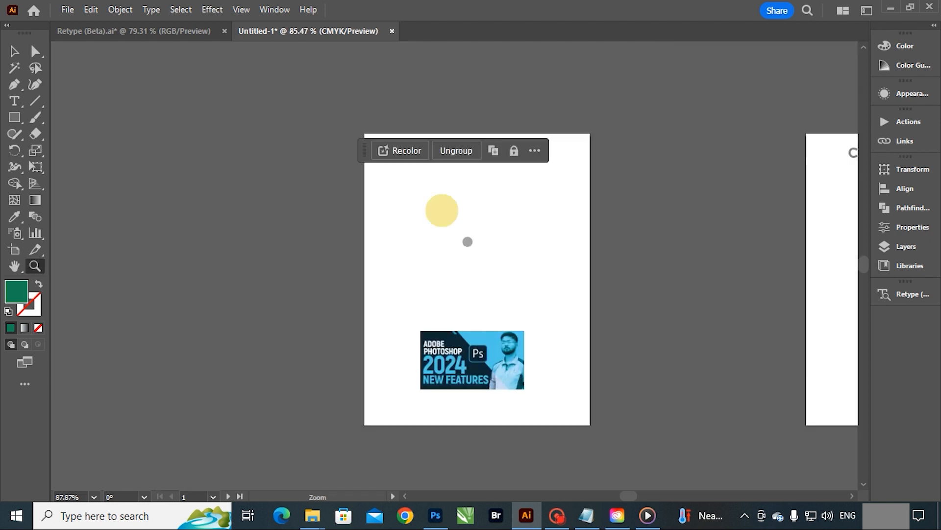
left_click_drag(442, 210, 516, 239)
key("ctrl+z")
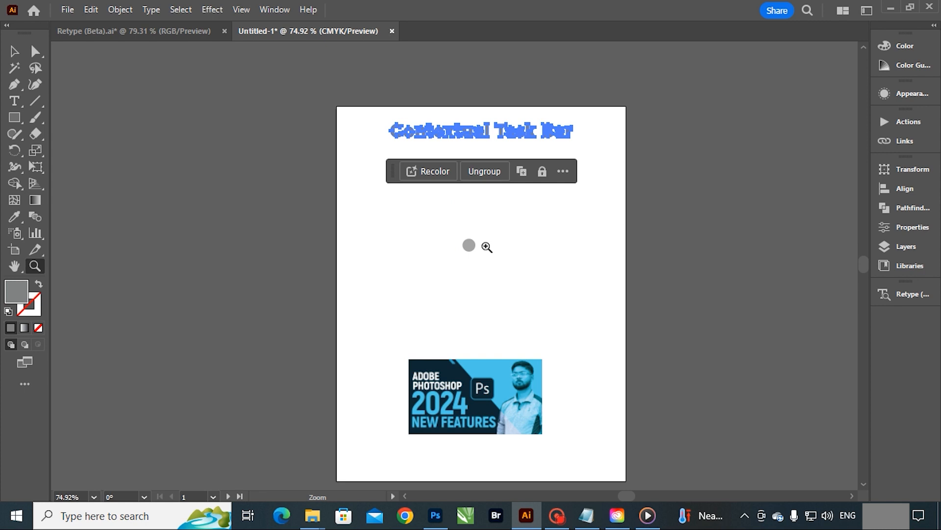
Step: View the Recolor options for the heading group, and close them without changing the color
key("v")
left_click(508, 135)
key("z")
left_click_drag(468, 108, 562, 163)
key("v")
left_click_drag(642, 278, 645, 217)
left_click(693, 205)
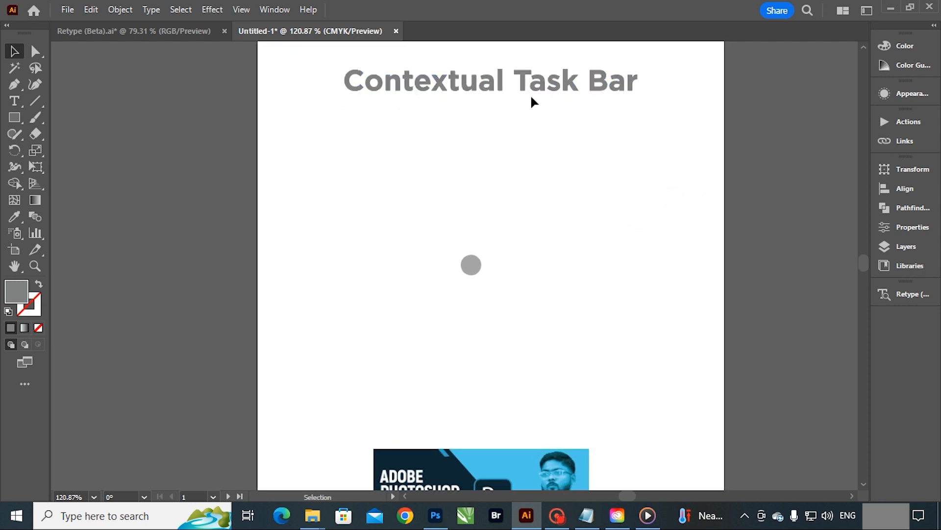
left_click(541, 83)
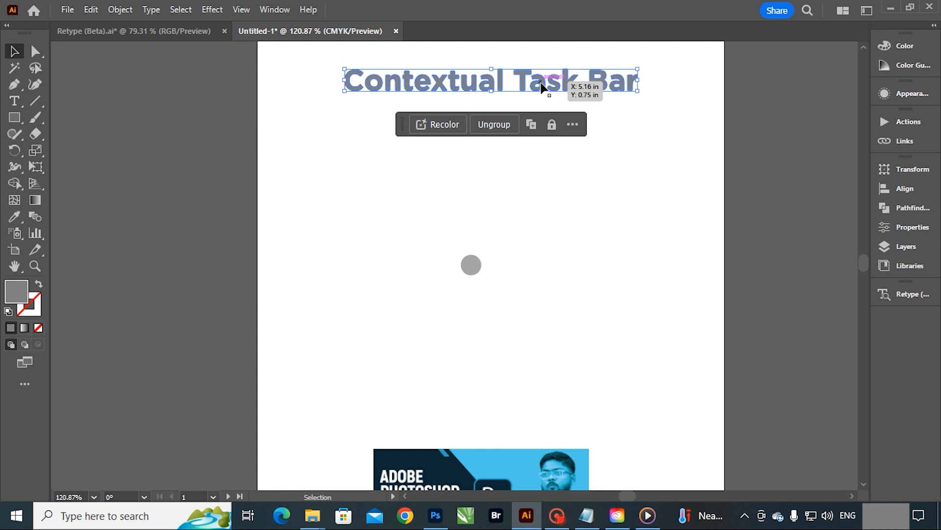
left_click(425, 125)
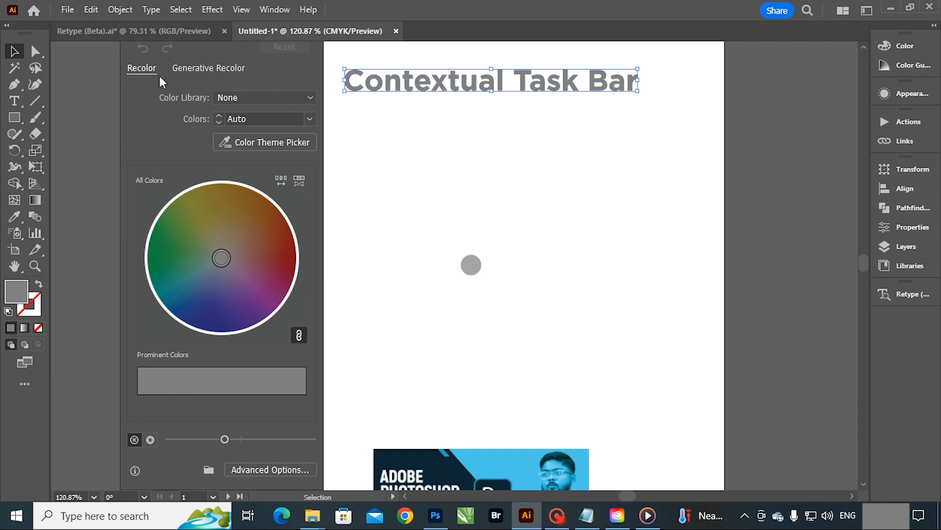
left_click(96, 120)
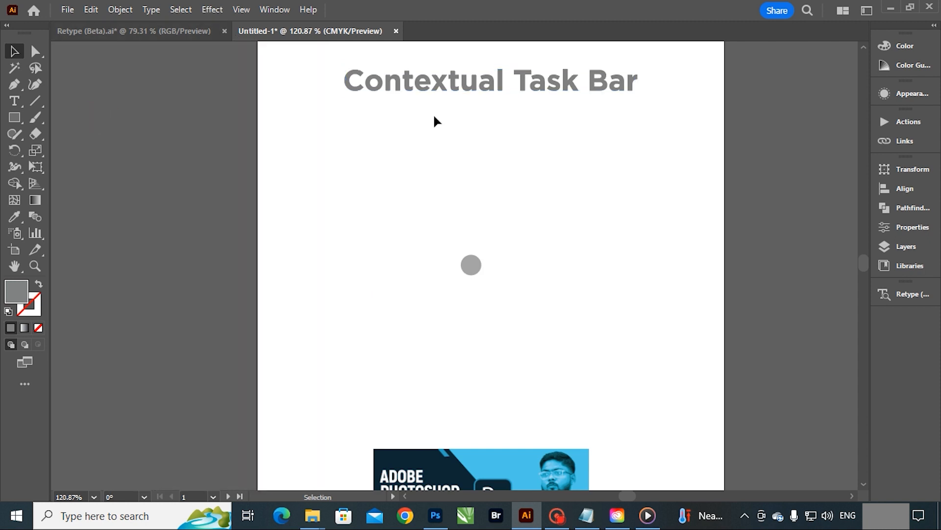
Step: Undo the heading's grouping and outline conversion back to live text, and select it
left_click(537, 86, "ctrl")
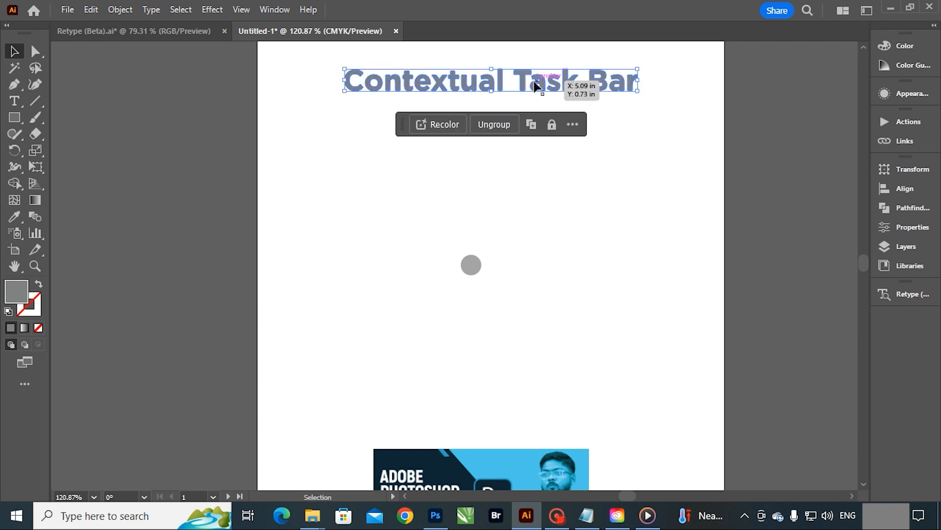
left_click(734, 166)
left_click(542, 90)
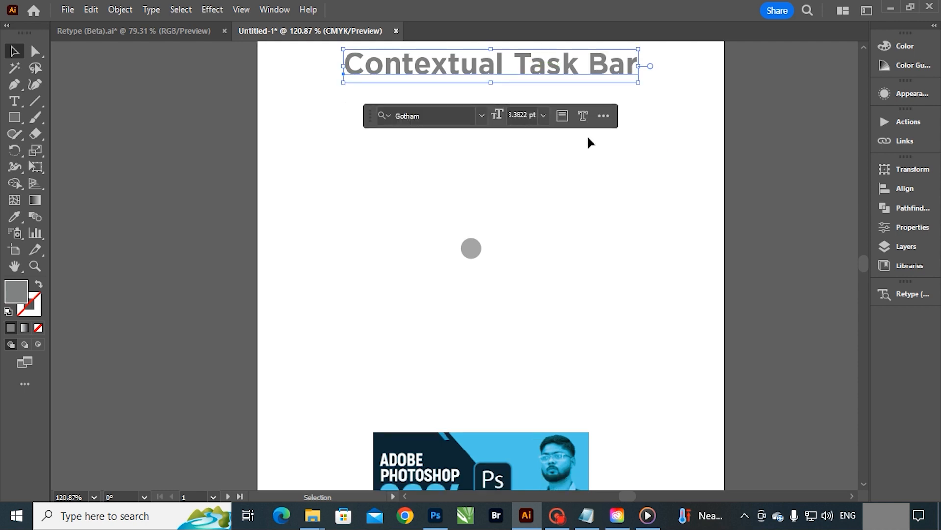
Step: Try Image Trace on the "Adobe Photoshop 2024 New Features" thumbnail image, and undo the trace
scroll(589, 145, "down", 5)
left_click(562, 295)
scroll(564, 294, "down", 5)
key("z")
left_click_drag(523, 237, 570, 267)
key("v")
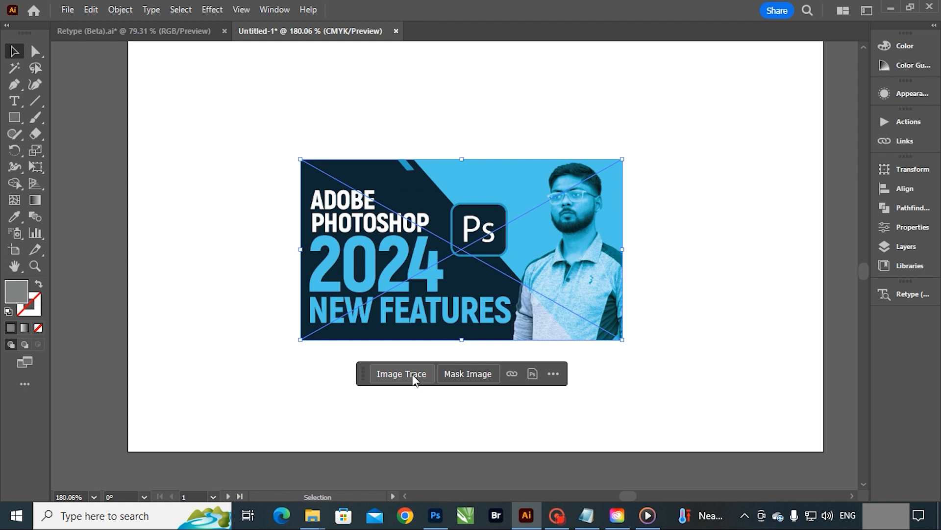
left_click(413, 375)
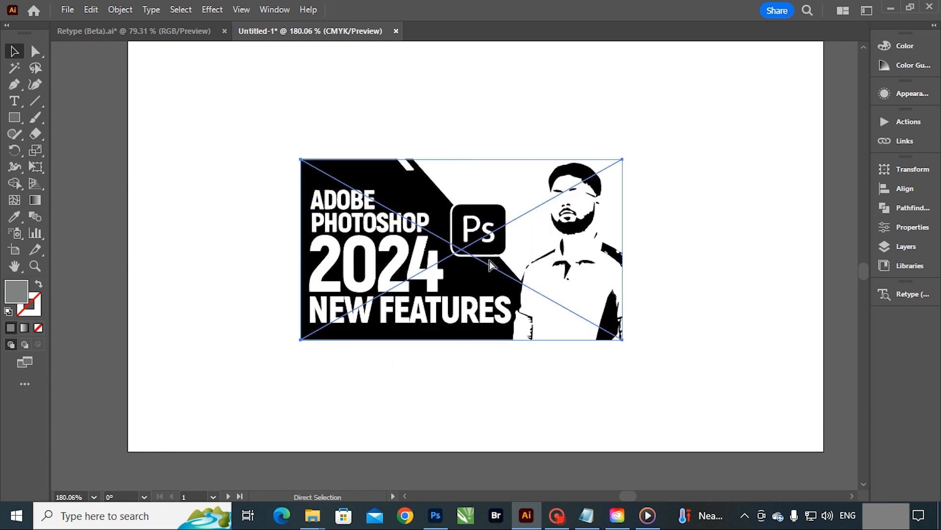
key("ctrl+z")
Step: Show the thumbnail image's properties from the task bar's extra options and view the Image Trace presets without applying one
left_click(553, 374)
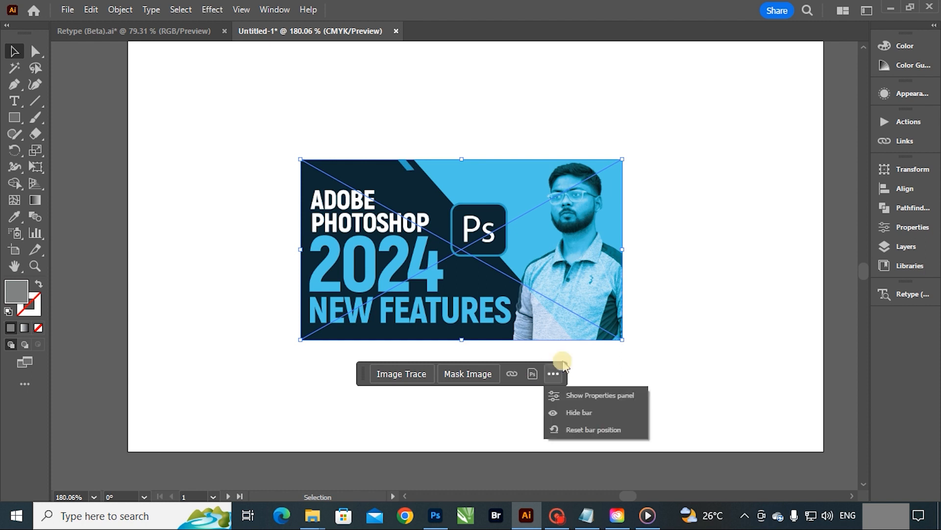
left_click(586, 393)
left_click_drag(863, 282, 866, 413)
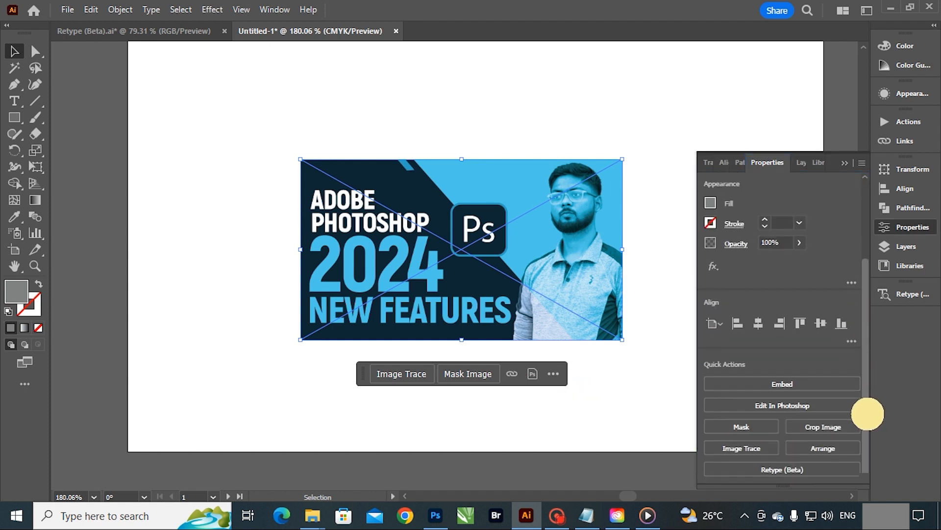
left_click(741, 448)
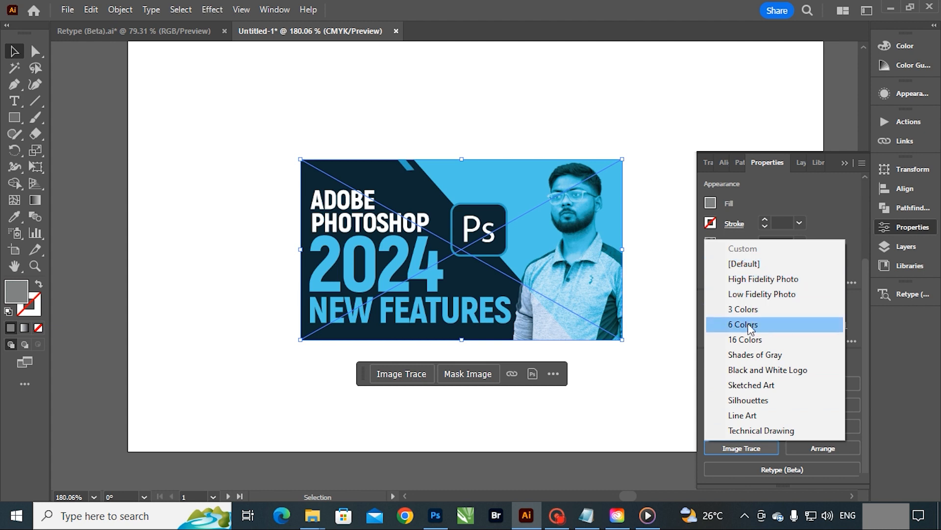
left_click(784, 195)
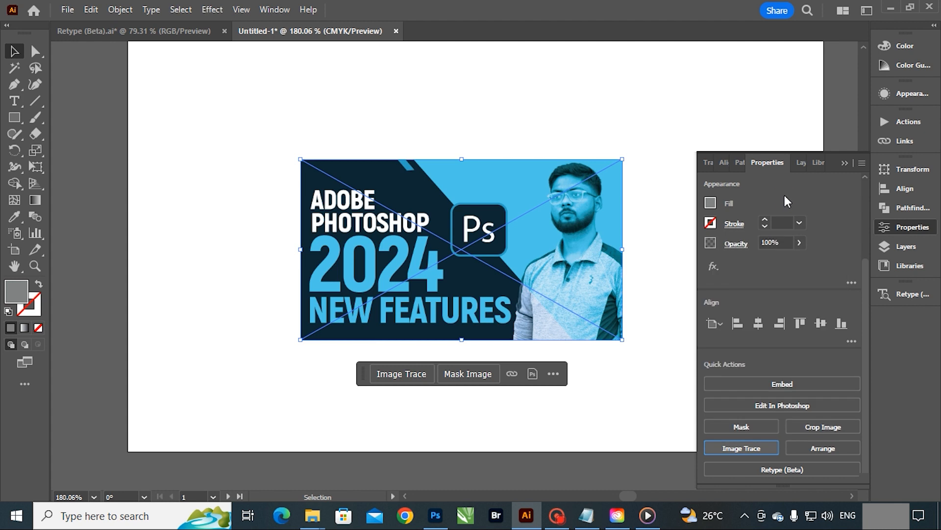
left_click(614, 106)
left_click(555, 196)
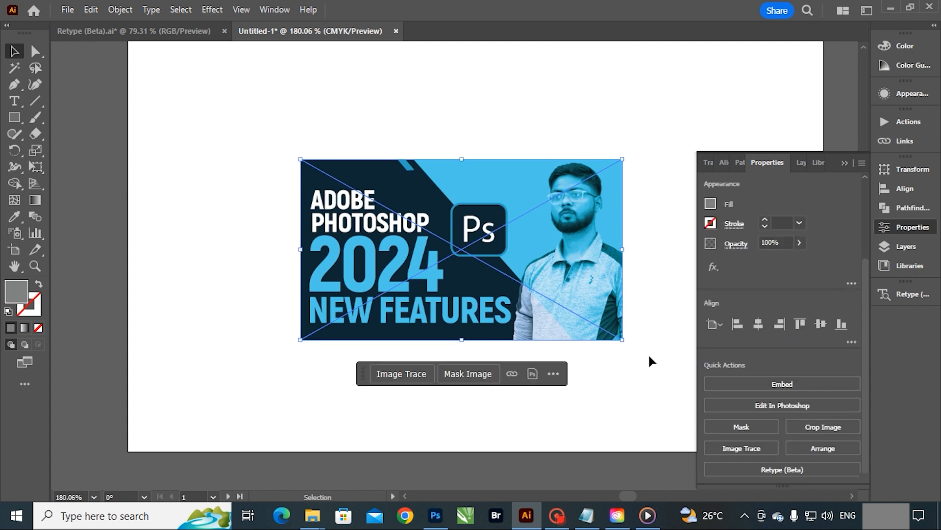
Step: Open the linked thumbnail image in Photoshop and erase over its Ps logo with the Eraser tool
left_click(553, 373)
left_click(551, 374)
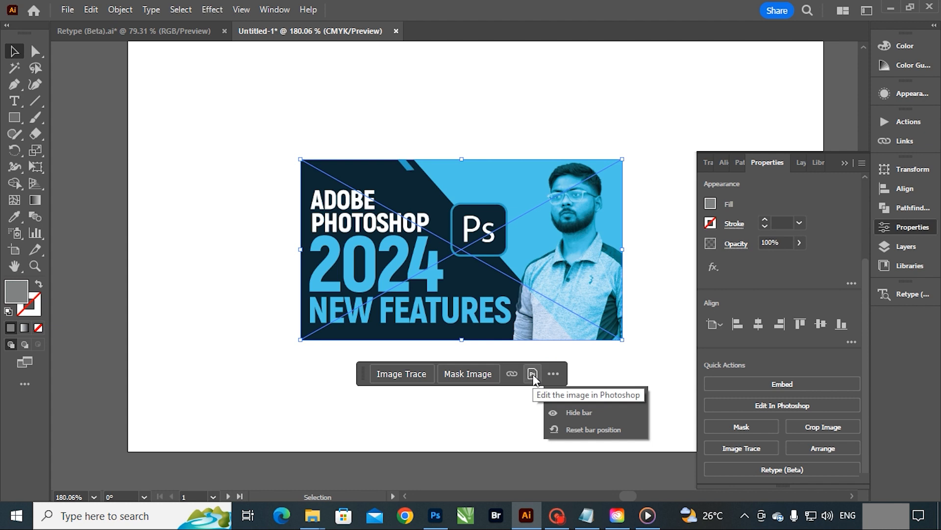
left_click(533, 374)
left_click(533, 375)
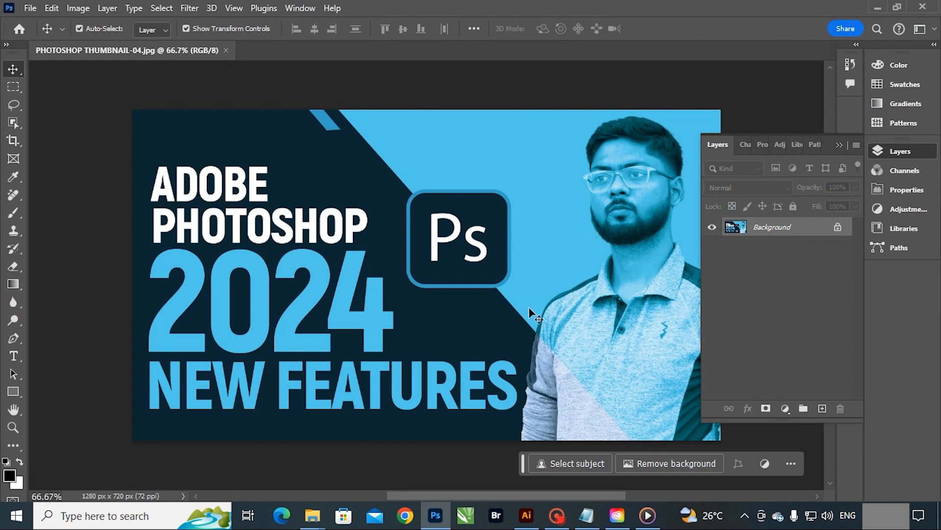
key("e")
mouse_move(481, 217)
left_mouse_down()
mouse_move(479, 267)
mouse_move(512, 297)
left_mouse_up()
Step: Save the erased JPEG at Maximum quality 12, and update the modified link in Illustrator
key("ctrl+s")
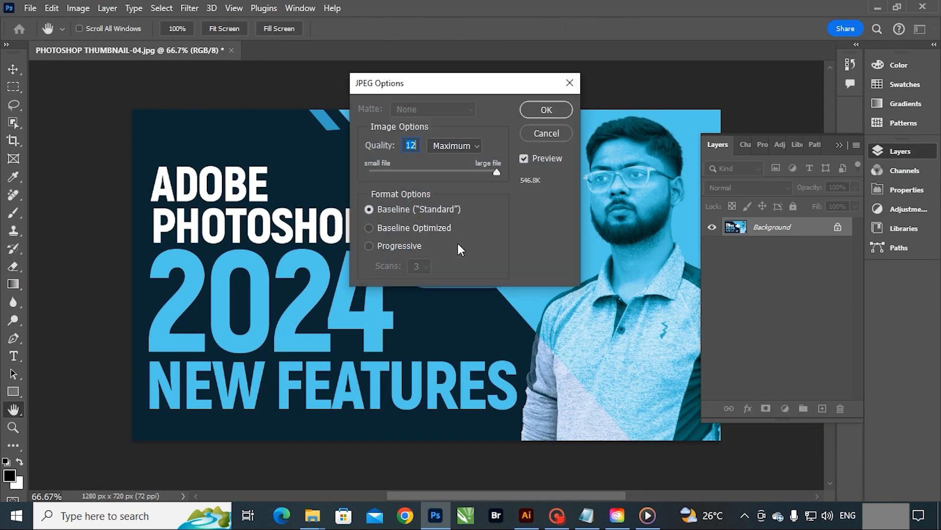
left_click(546, 110)
left_click(877, 8)
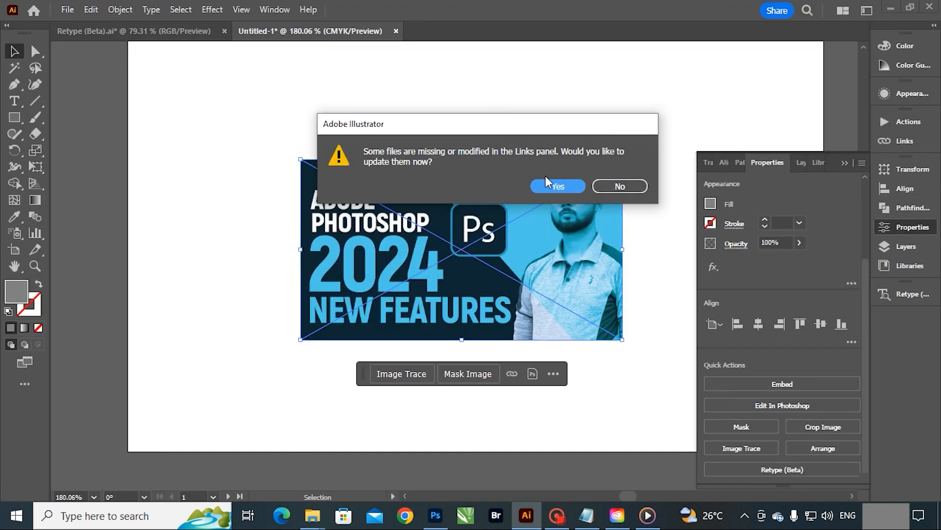
left_click(553, 183)
Step: Undo several earlier edits in the Illustrator document, back to the circle's red fill
key("a")
left_click(493, 128)
key("ctrl+v")
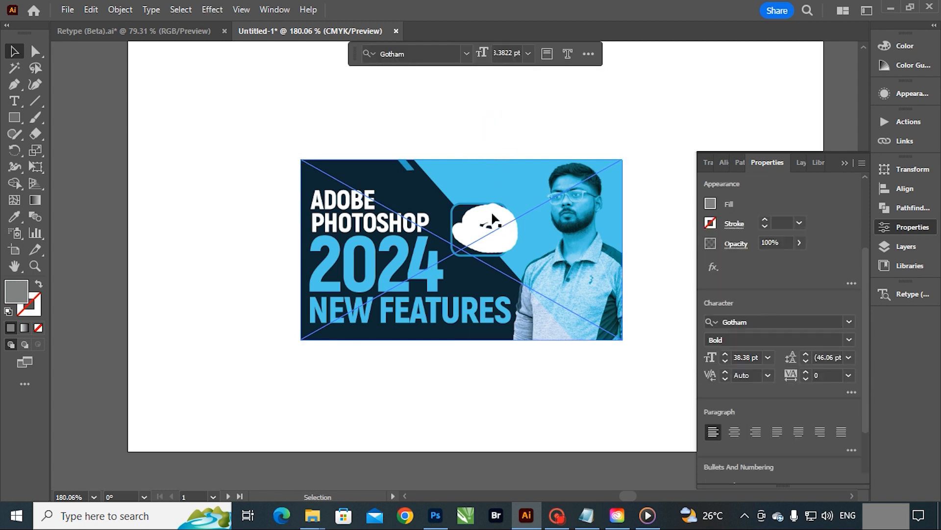
key("ctrl+z")
key("ctrl+z")
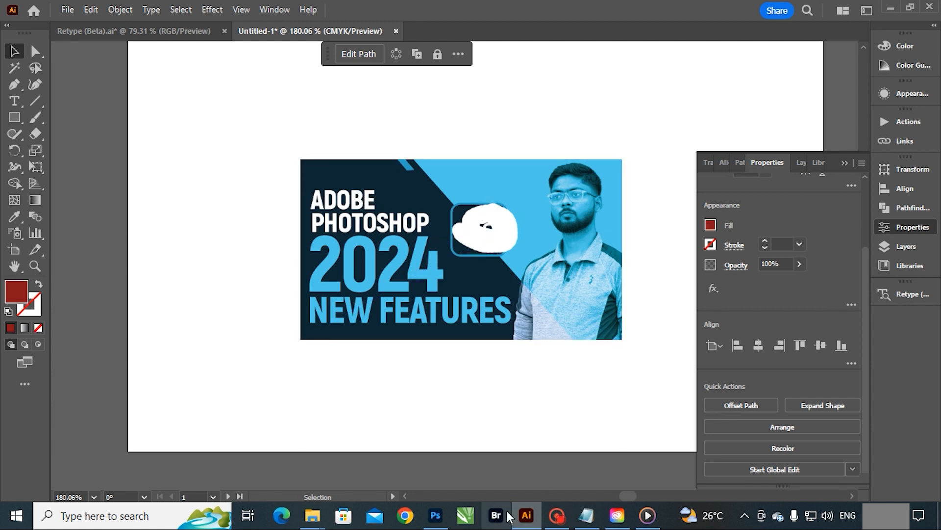
Step: Switch to Photoshop, undo the erasing over the Ps logo, and save the image
left_click(435, 515)
key("ctrl+z")
key("ctrl+z")
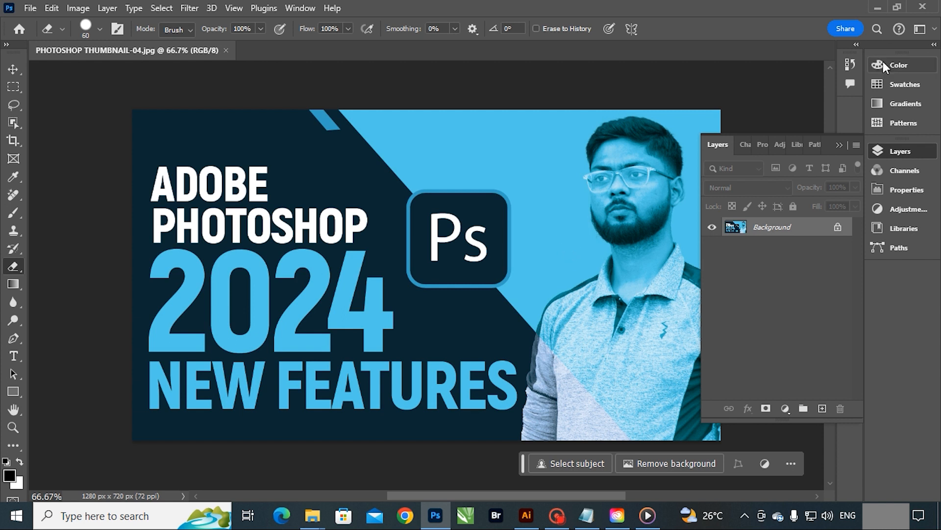
Step: Return to Illustrator and update the link to the restored thumbnail image
left_click(875, 7)
left_click_drag(543, 218, 511, 283)
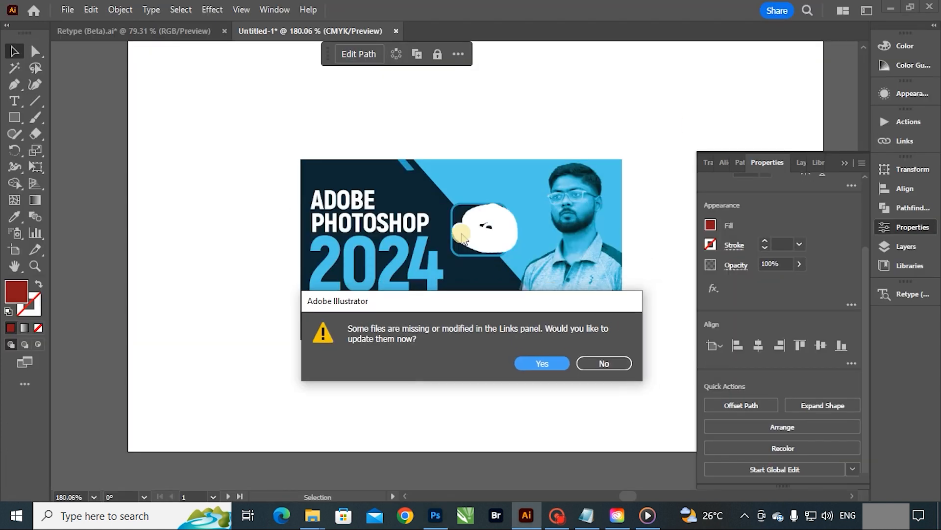
left_click(541, 365)
Step: Select the thumbnail image and view the extra options of its contextual task bar
key("z")
left_click_drag(520, 384, 396, 221)
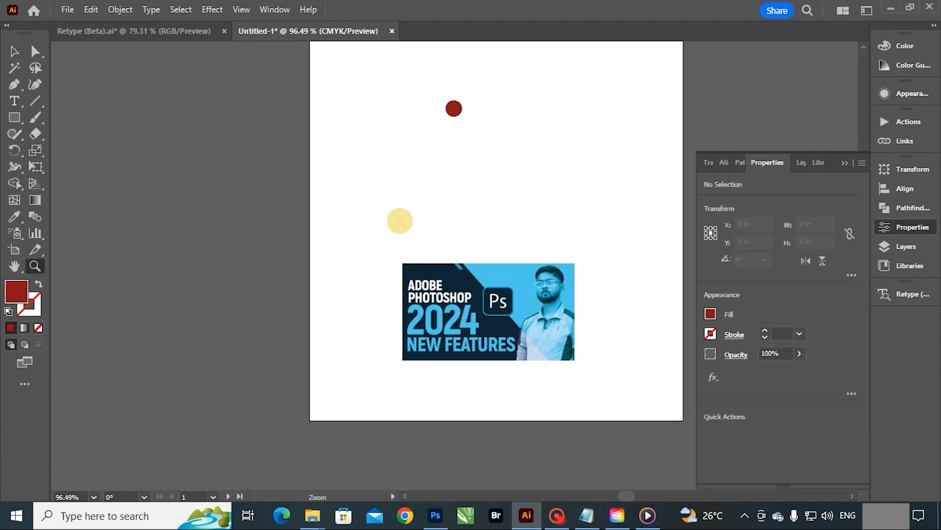
mouse_move(585, 300)
left_mouse_down()
mouse_move(544, 269)
mouse_move(556, 266)
mouse_move(582, 290)
left_mouse_up()
key("v")
left_click(545, 319)
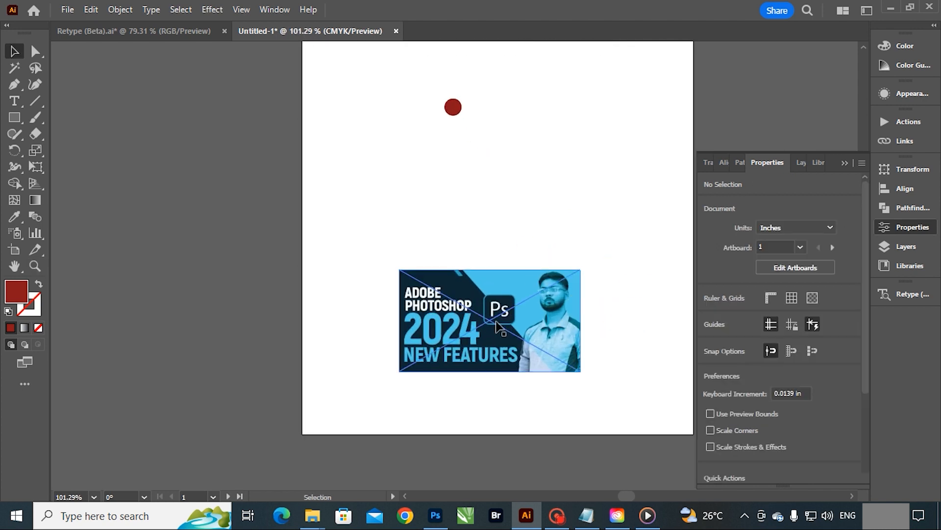
key("space")
left_click_drag(582, 328, 559, 311)
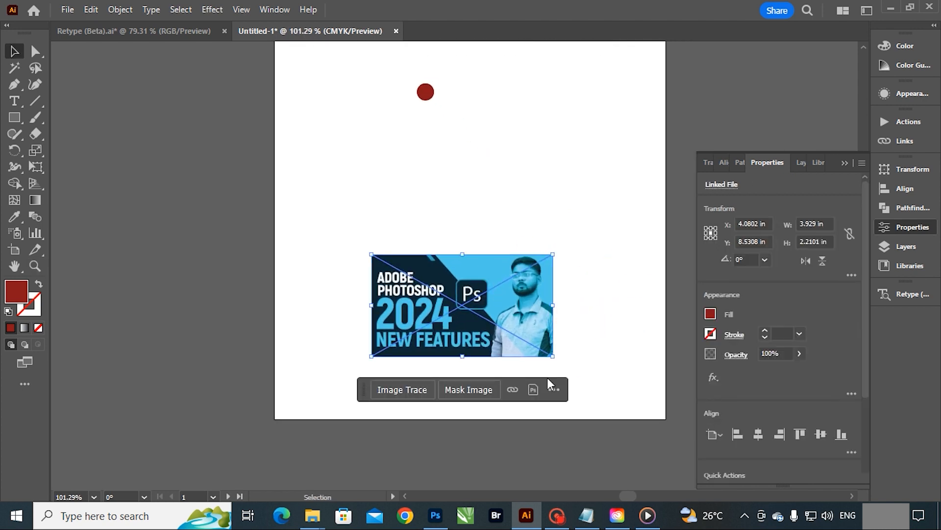
left_click(554, 389)
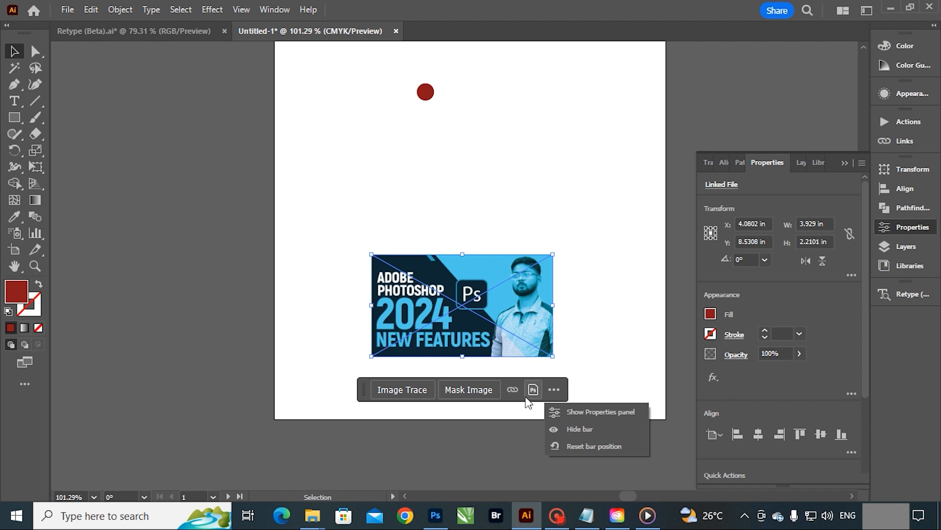
Step: Examine the thumbnail's link options, including relinking from a library, without relinking, and show the links list again
left_click(515, 392)
left_click(512, 390)
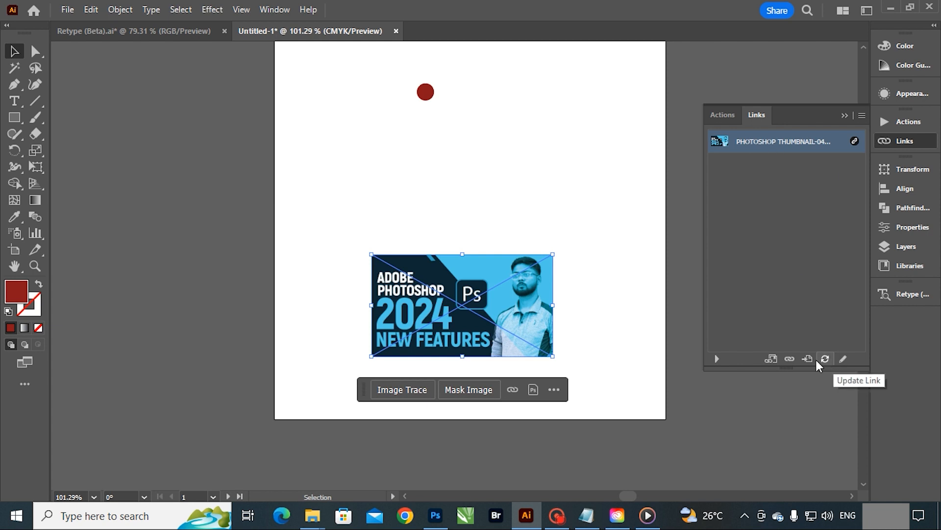
left_click(772, 359)
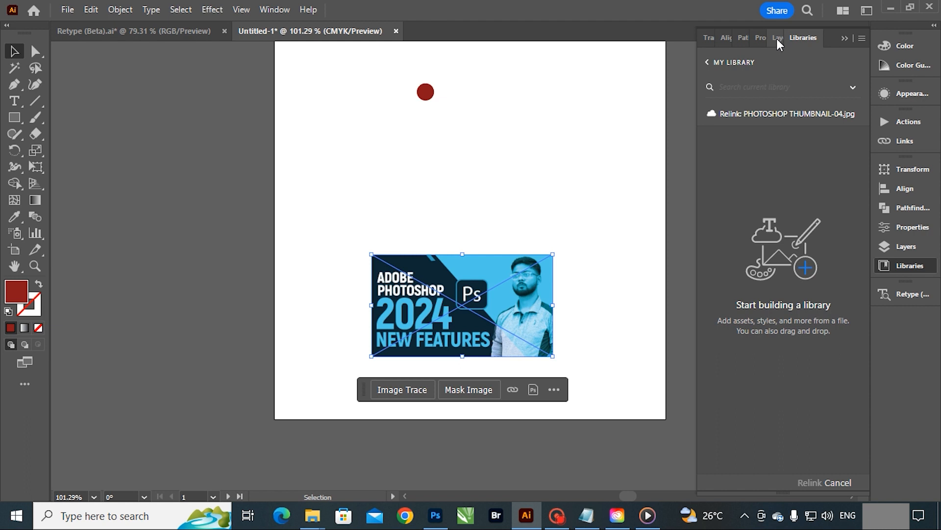
left_click(843, 38)
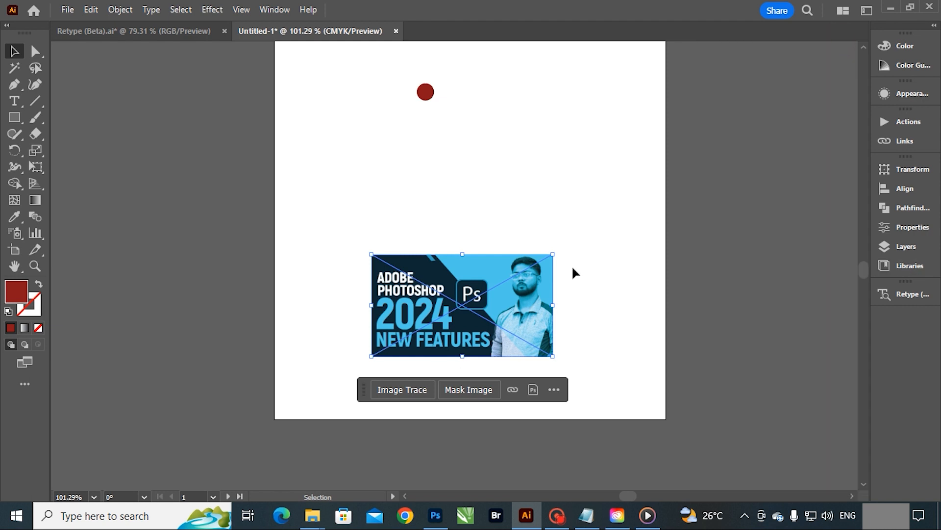
left_click(512, 389)
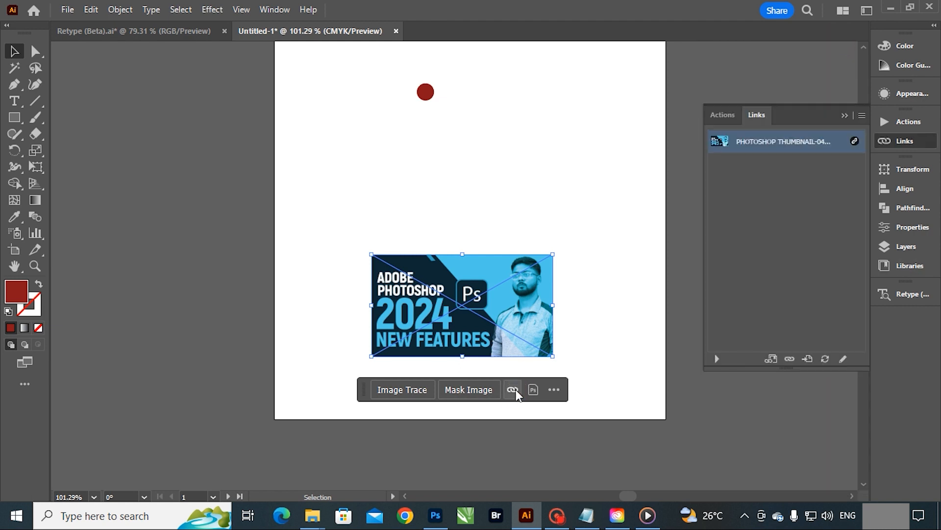
Step: Open the file chooser for relinking the thumbnail, cancel it without choosing a file, and hide the links list
left_click(790, 359)
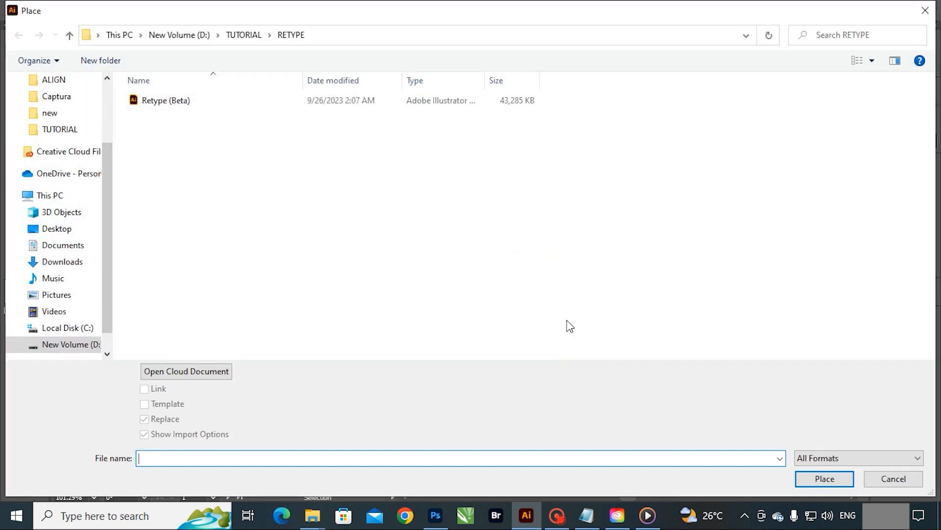
left_click(893, 478)
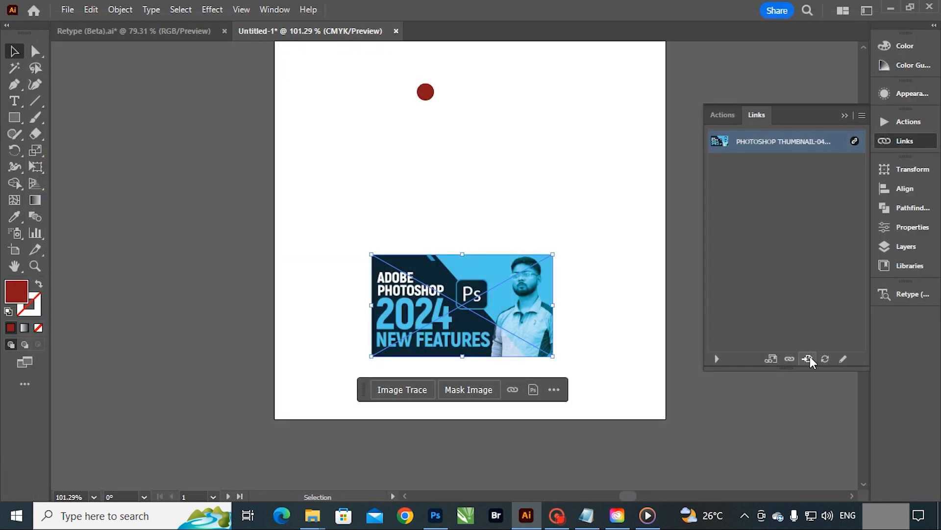
left_click(845, 116)
left_click(722, 236)
Step: Convert the "Contextual Task Bar" title to area type and extend its text frame downward
left_click_drag(713, 193, 752, 266)
scroll(700, 263, "up", 3)
left_click_drag(538, 248, 483, 200)
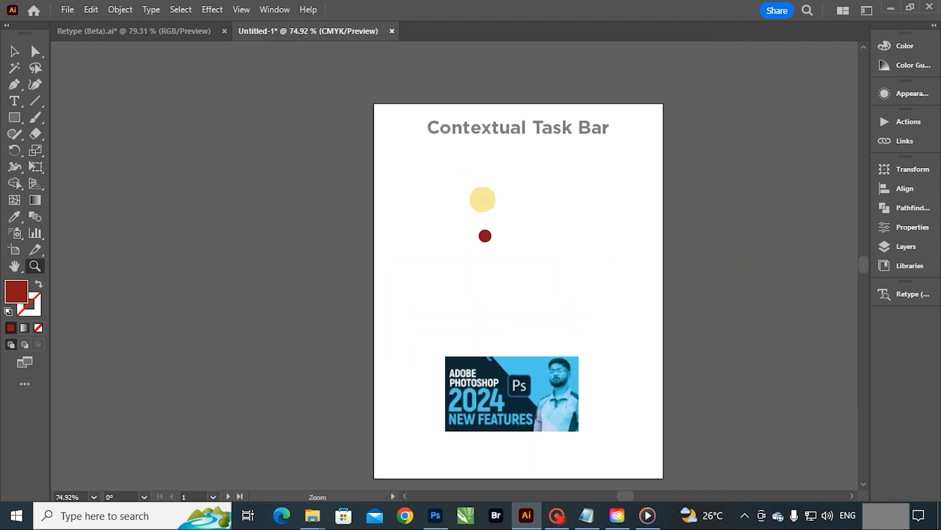
left_click_drag(552, 159, 633, 198)
left_click(549, 115)
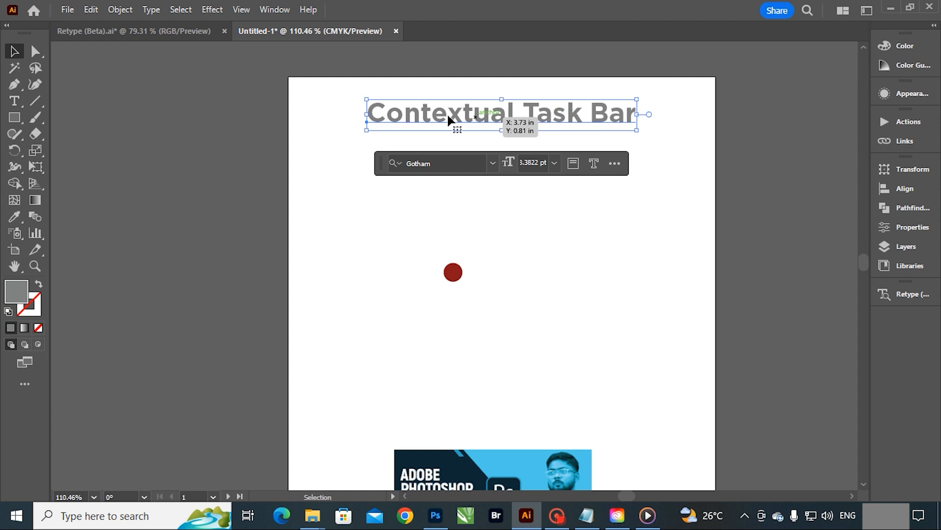
left_click(573, 163)
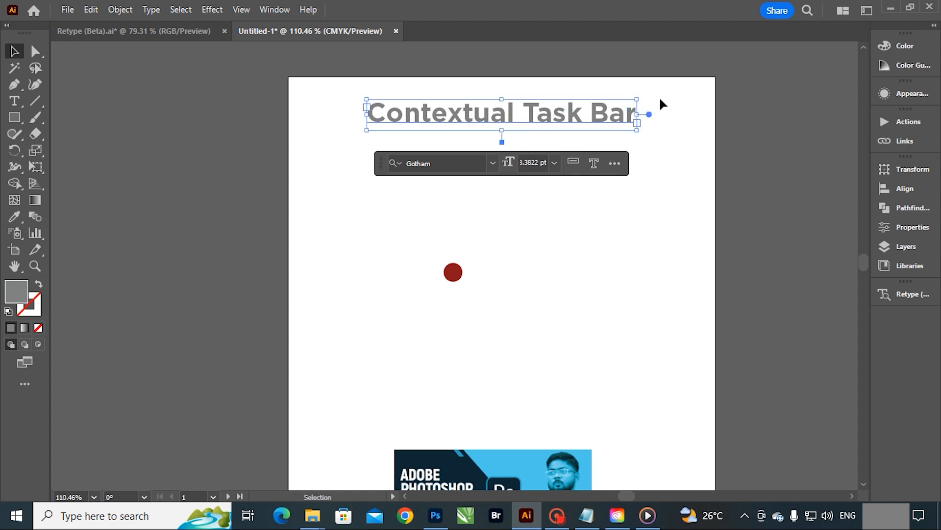
left_click_drag(502, 133, 503, 209)
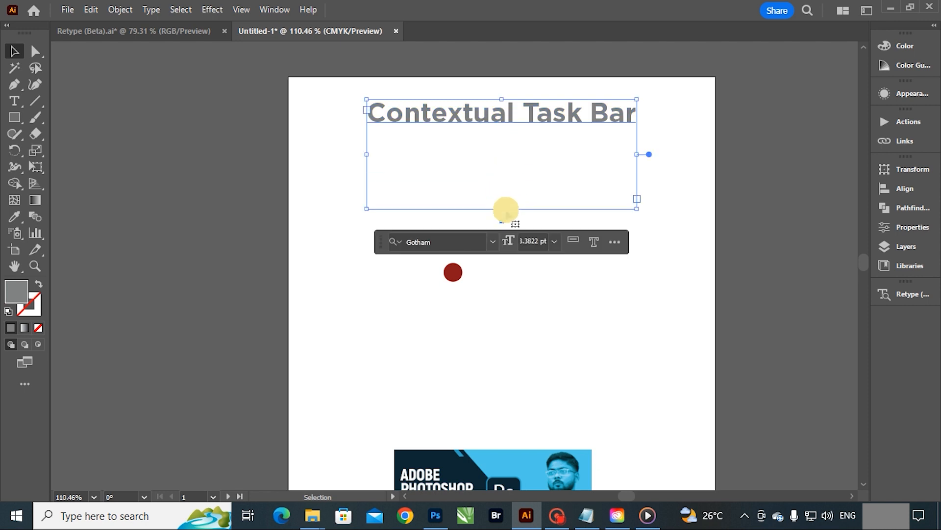
Step: Add filler text after the title so that it wraps onto several lines inside the area type frame
left_click(15, 101)
left_click(552, 112)
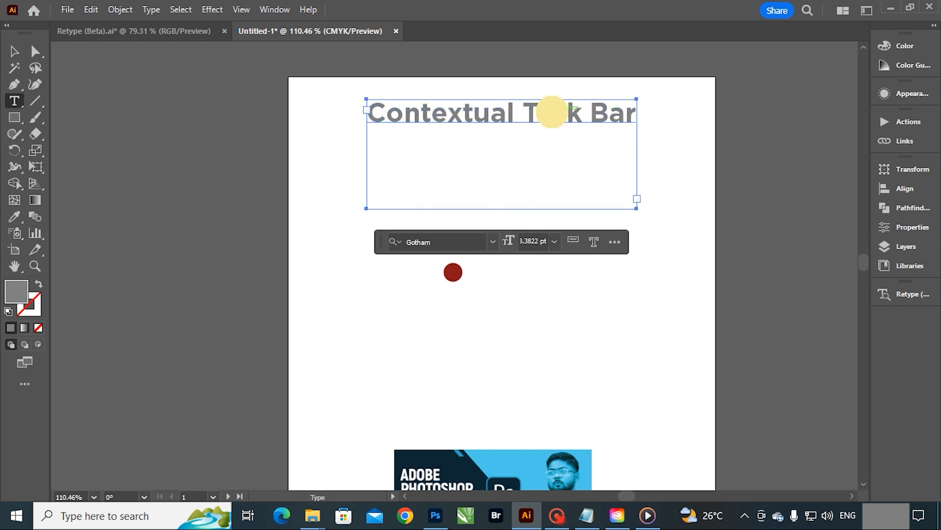
key("End")
type("'")
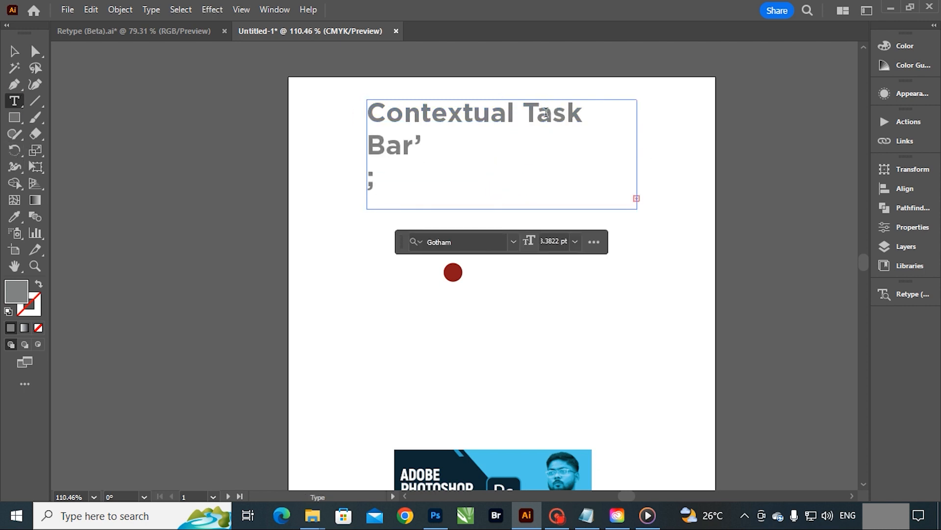
left_click(424, 143)
key("Delete")
key("Delete")
left_click(448, 144)
type("hfth")
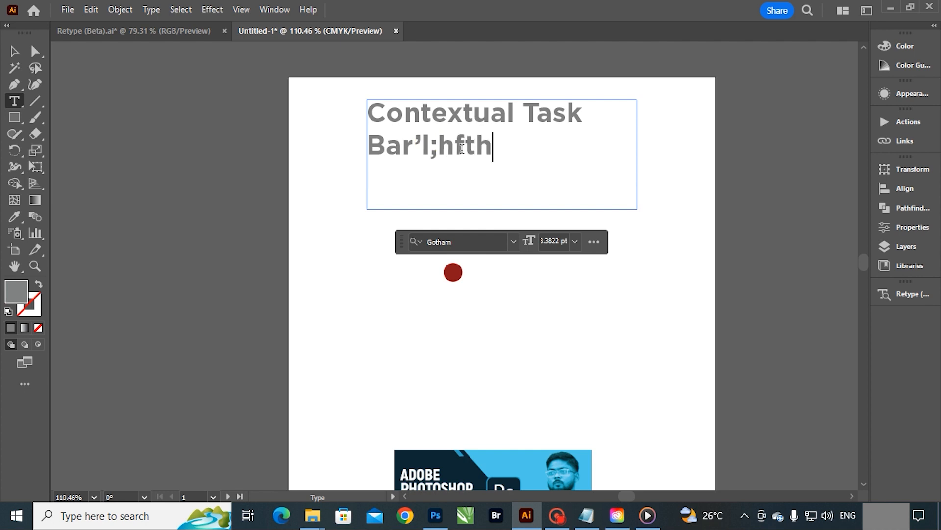
type("fghfghfhfghfghfhfgh")
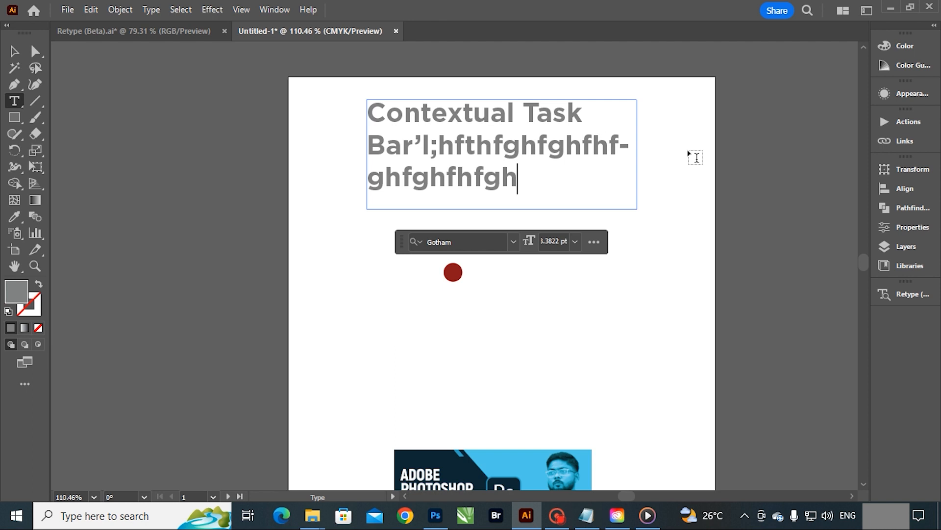
Step: Undo the filler text, the frame extension and the area type conversion, and reselect the title
left_click(19, 53)
key("ctrl+z")
key("ctrl+z")
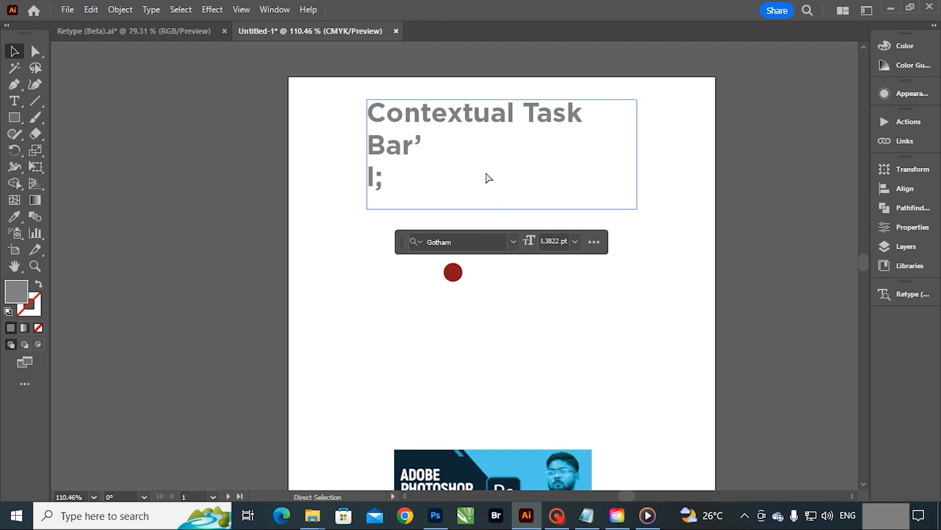
key("ctrl+z")
key("ctrl+z")
key("ctrl+z")
key("ctrl+z")
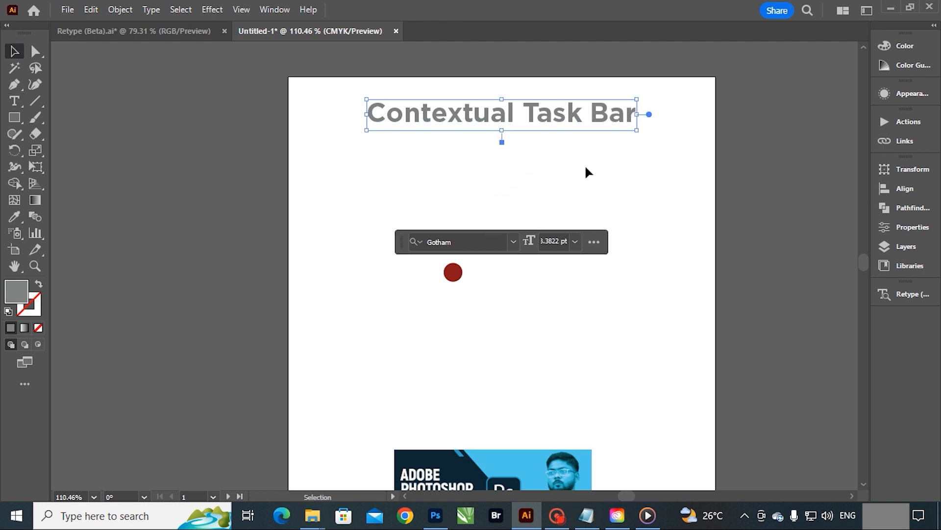
left_click(624, 203)
left_click(564, 111)
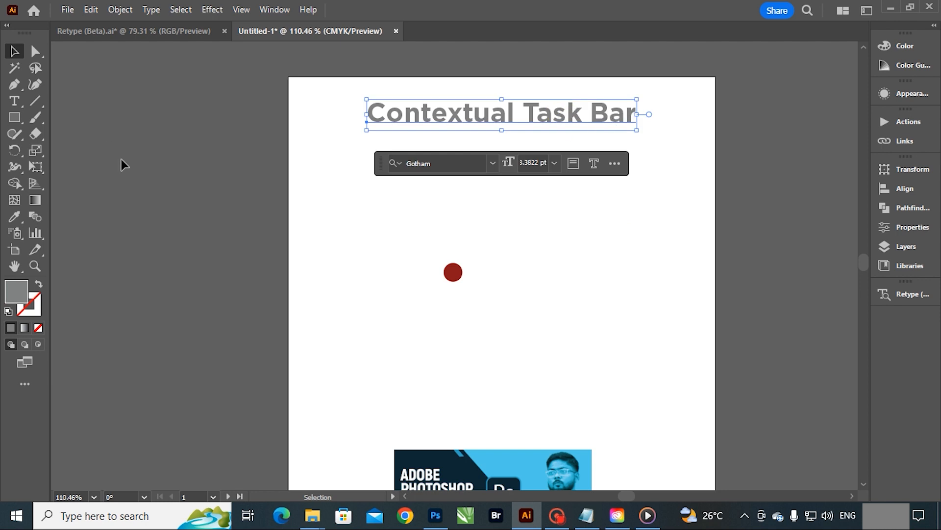
Step: Try adding "gdfgdg" to the end of the point type title, and undo the addition
left_click(550, 122)
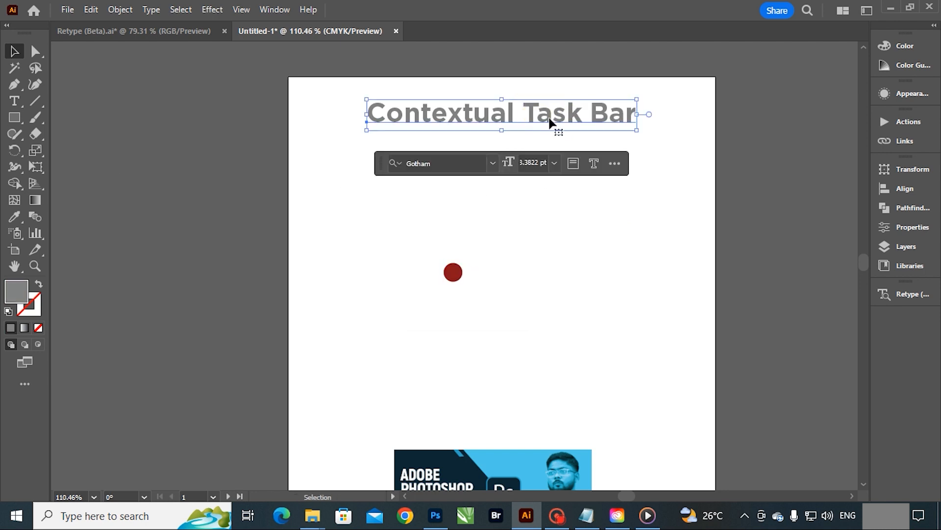
left_click(15, 101)
left_click(633, 115)
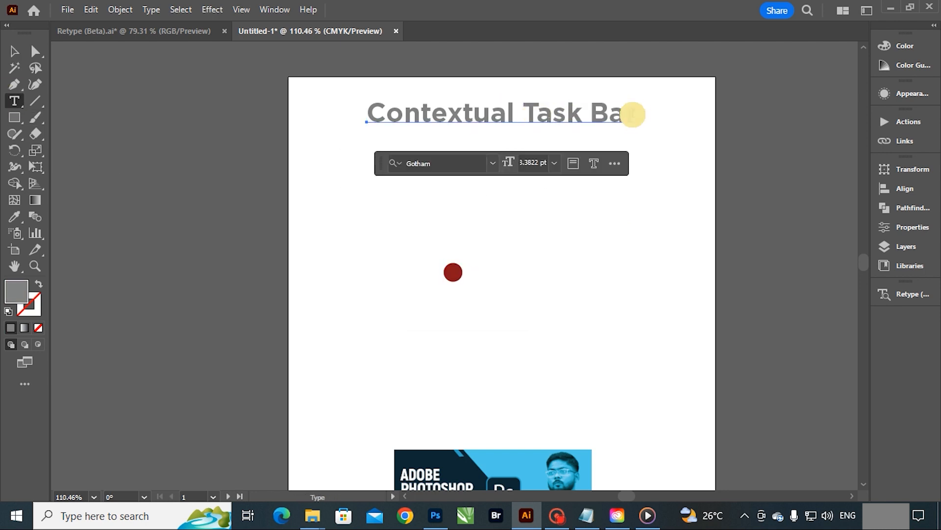
type("gdfgdgf")
key("ctrl+z")
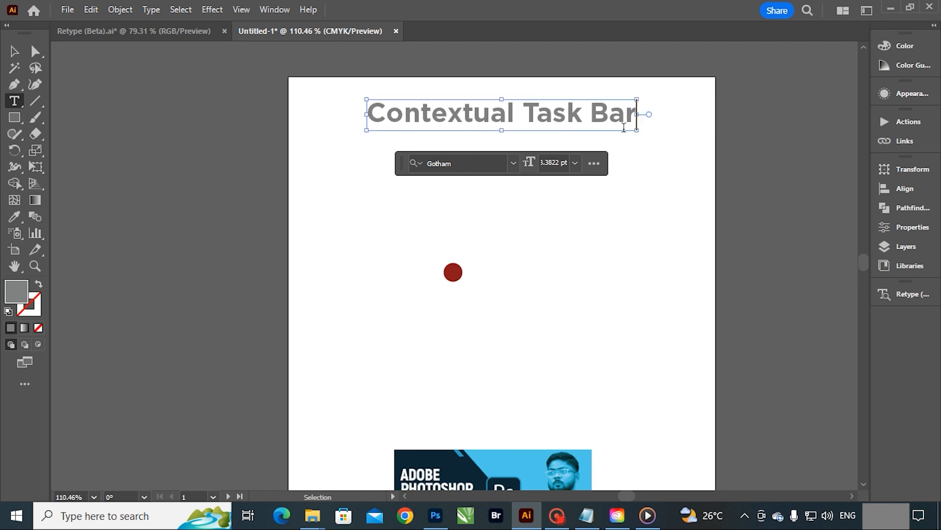
left_click(14, 51)
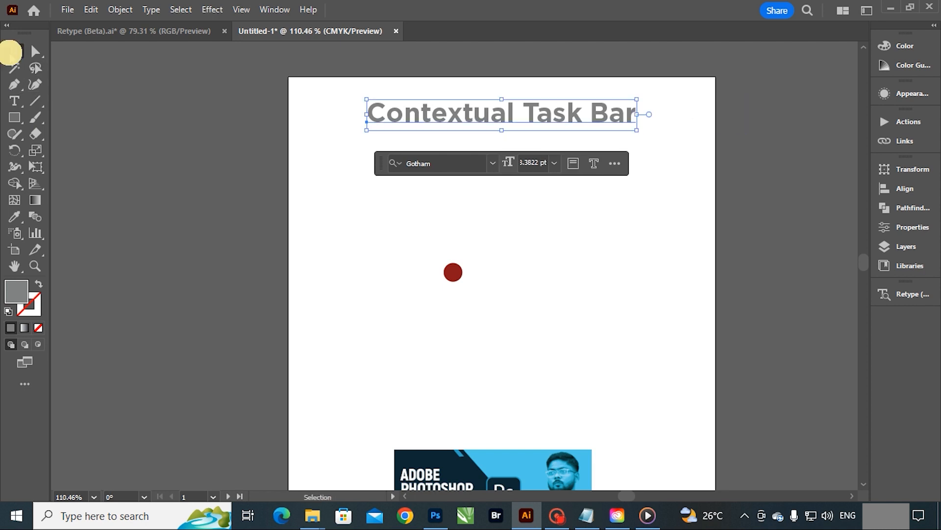
Step: Try outlining the title text and moving a duplicate of it sideways, and undo these changes
left_click(593, 163)
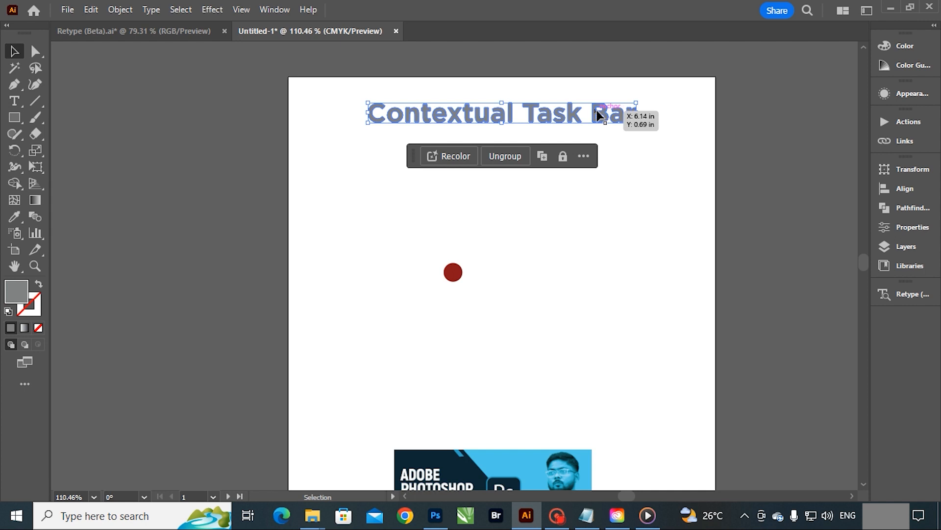
left_click(542, 156)
left_click_drag(566, 113, 699, 123)
key("ctrl+z")
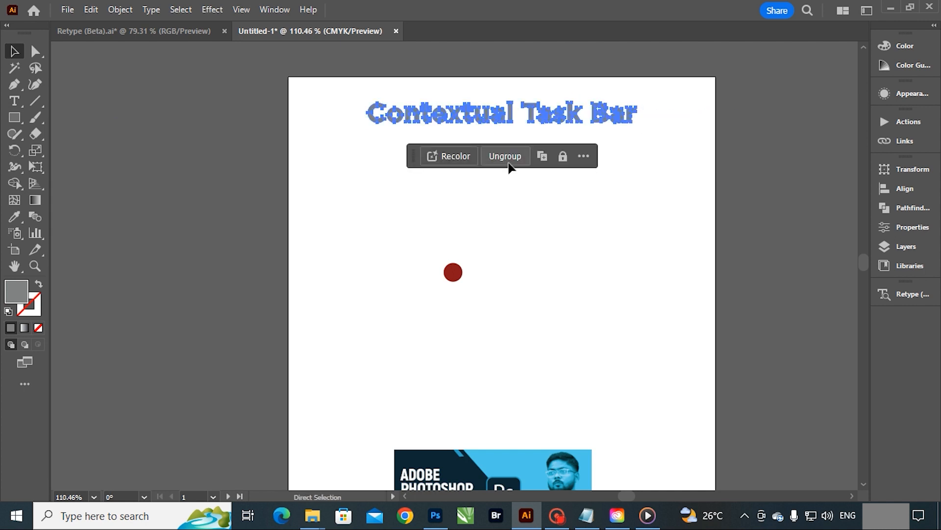
key("ctrl+z")
Step: Compare the contextual task bars of the red circle, the title text and the thumbnail image
left_click(671, 233)
left_click(453, 273)
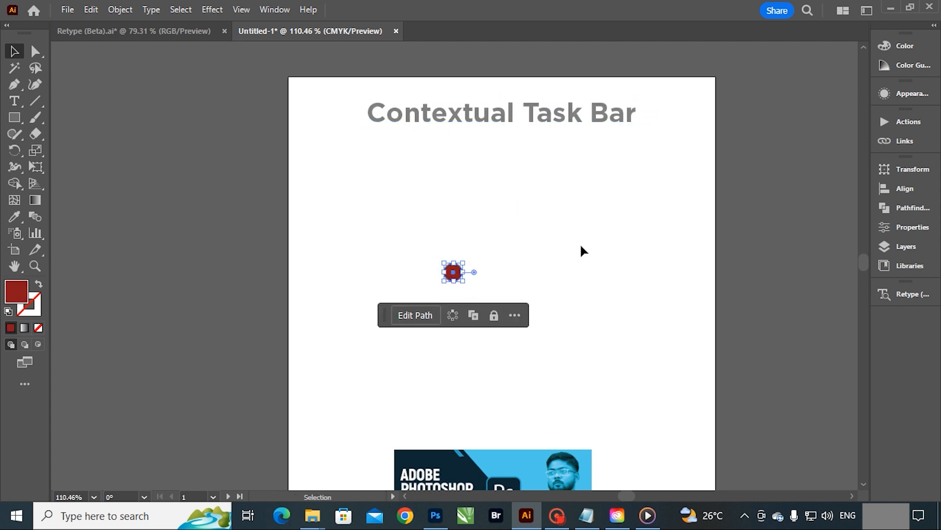
scroll(581, 243, "down", 1)
scroll(551, 248, "up", 1)
left_click(505, 123)
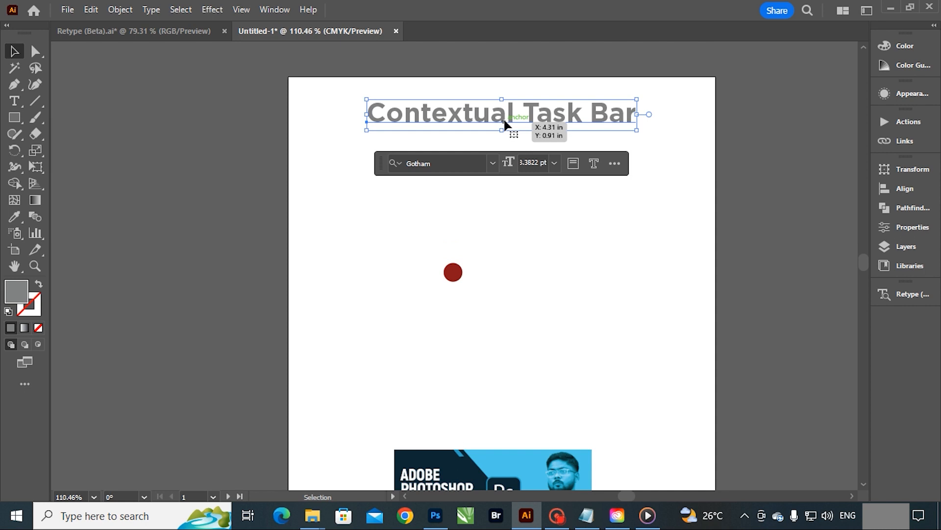
scroll(539, 294, "down", 3)
left_click(469, 415)
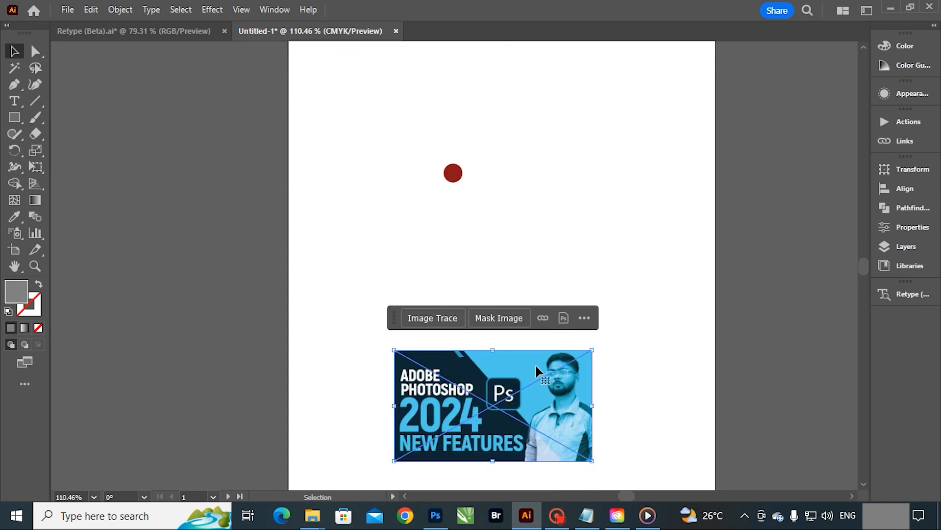
scroll(528, 390, "up", 3)
Step: Edit the red circle's path by pulling its right and top anchor points outward
left_click(453, 256)
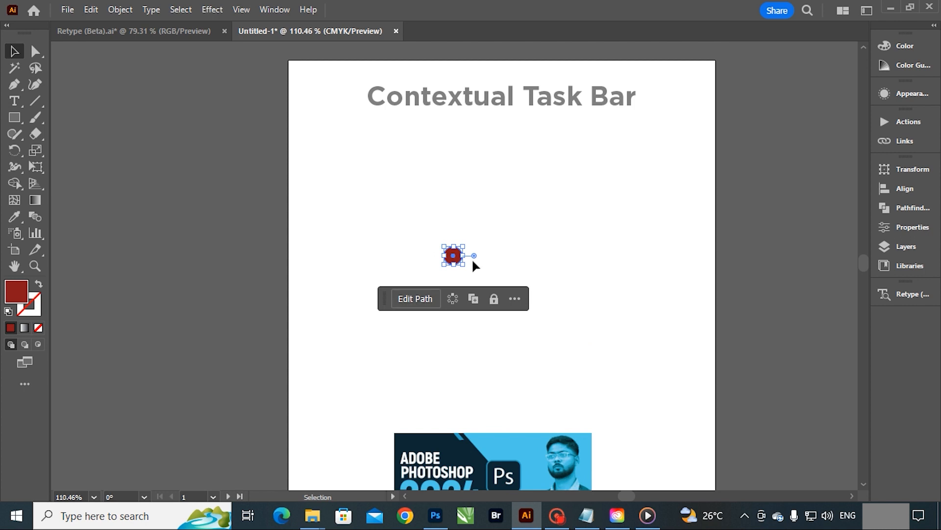
left_click(424, 301)
left_click_drag(37, 51, 104, 50)
left_click_drag(462, 257, 570, 210)
left_click_drag(459, 251, 433, 208)
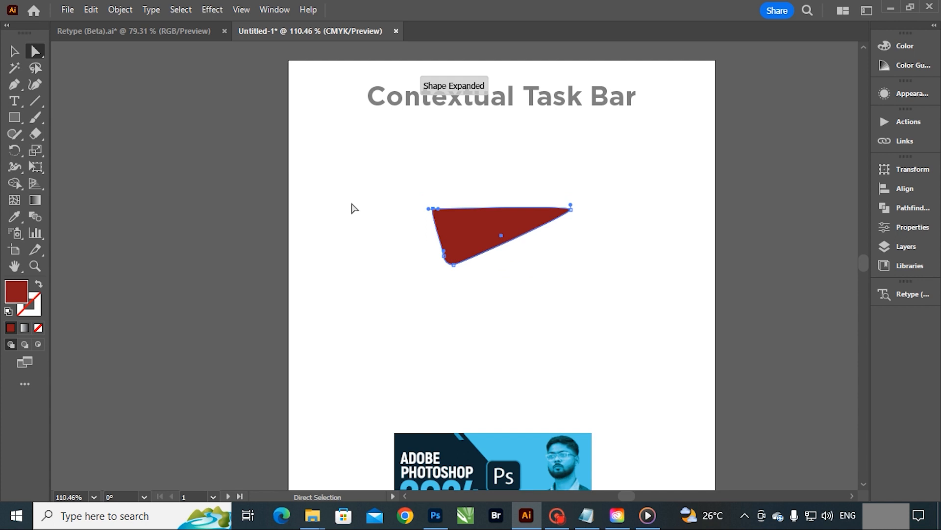
Step: Undo the anchor point edits on the red shape and deselect it
left_click(15, 50)
left_click(185, 134)
key("ctrl+z")
key("ctrl+z")
key("ctrl+z")
key("ctrl+z")
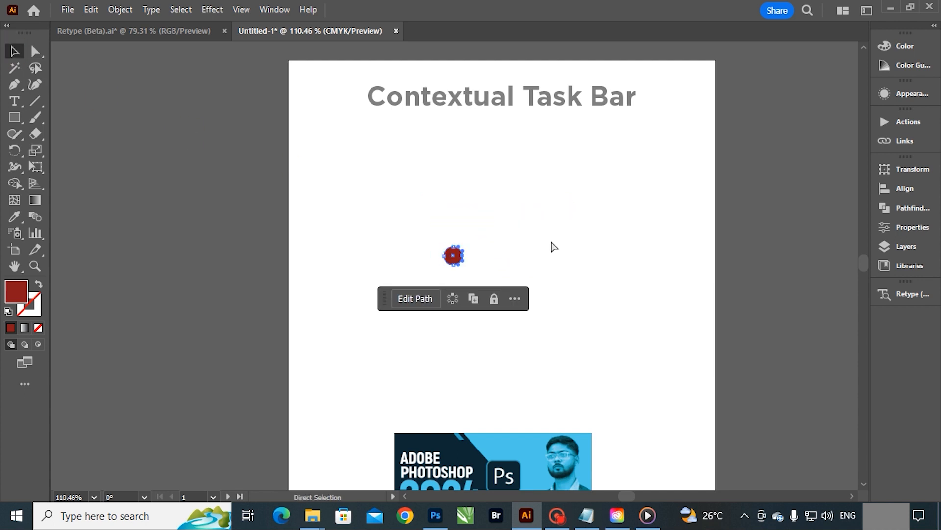
left_click(553, 246)
Step: Create a radial repeat from the red circle
key("z")
key("v")
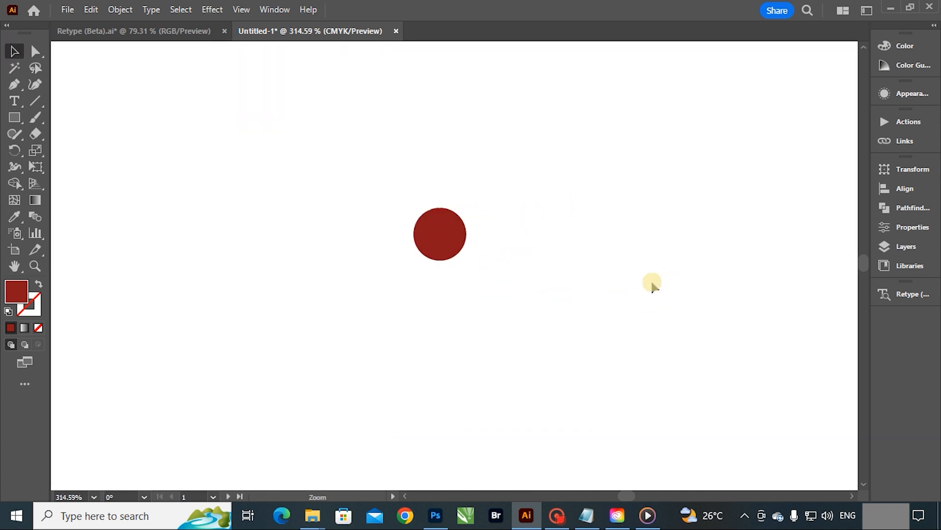
left_click(445, 221)
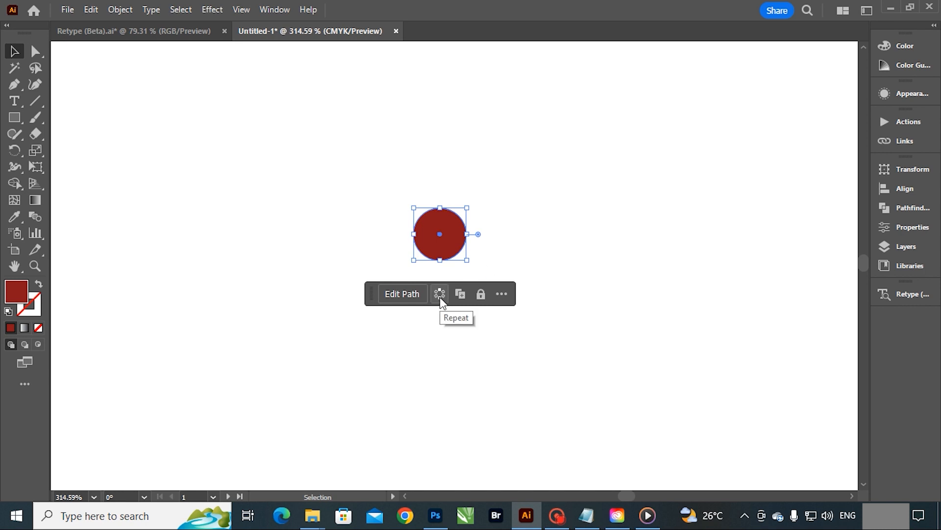
left_click(440, 293)
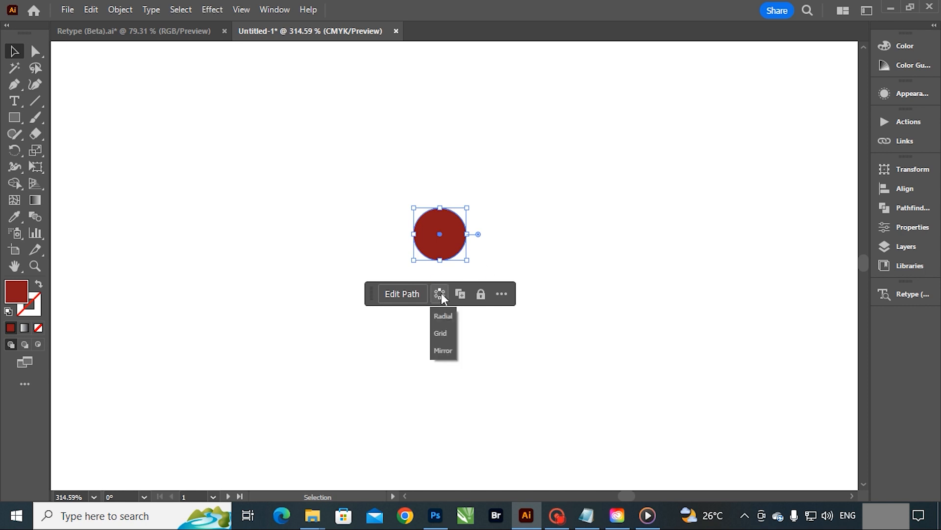
left_click(444, 317)
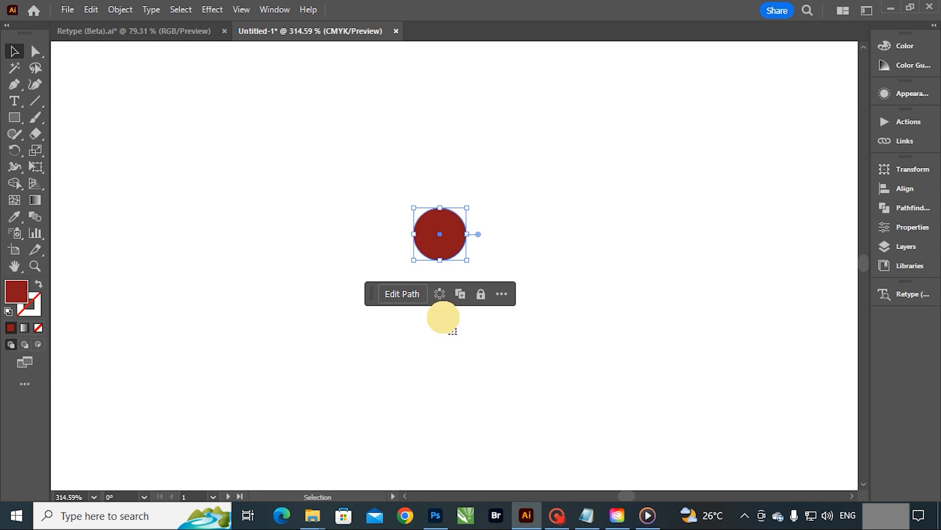
key("z")
left_click_drag(466, 214, 319, 147)
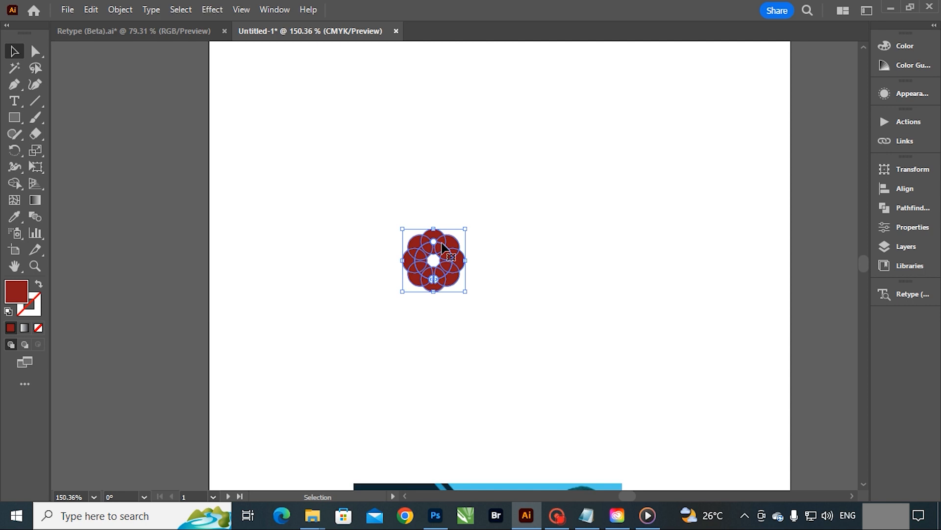
Step: Enlarge and reposition the radial repeat, and shorten its arc to three circles
left_click_drag(466, 231, 593, 100)
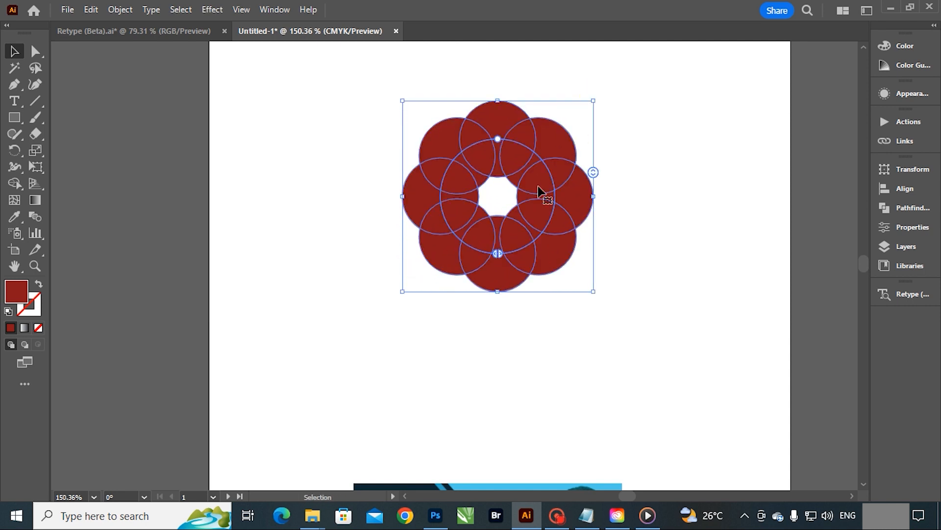
left_click_drag(540, 192, 513, 240)
left_click_drag(463, 192, 524, 292)
left_click_drag(401, 207, 487, 336)
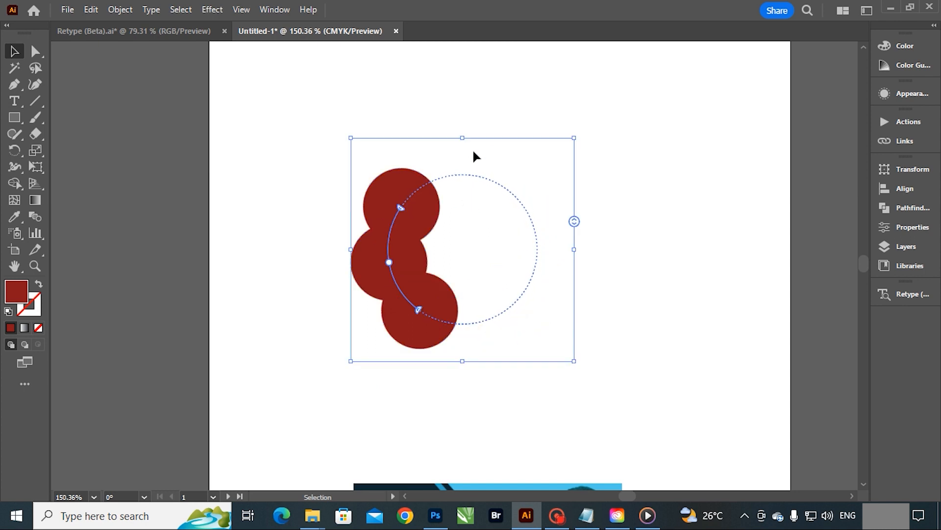
Step: Increase the radial repeat's number of instances and extend its arc into a nearly closed ring
left_click_drag(574, 218, 591, 90)
mouse_move(575, 222)
left_mouse_down()
mouse_move(575, 311)
mouse_move(577, 218)
left_mouse_up()
left_click_drag(401, 207, 445, 324)
left_click(637, 219)
scroll(489, 268, "down", 2)
Step: Try repositioning the radial ring, and undo back to the single red circle
left_click(454, 309)
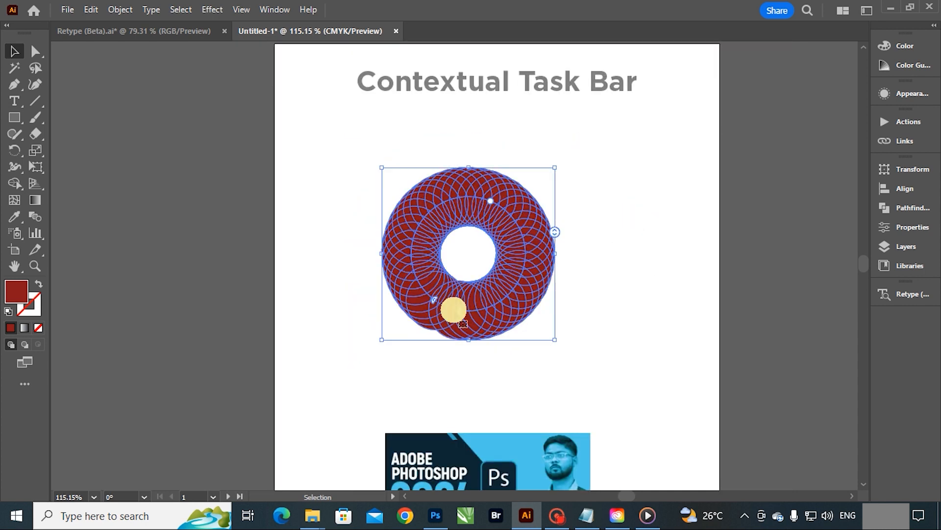
left_click_drag(451, 308, 397, 235)
left_click(635, 237)
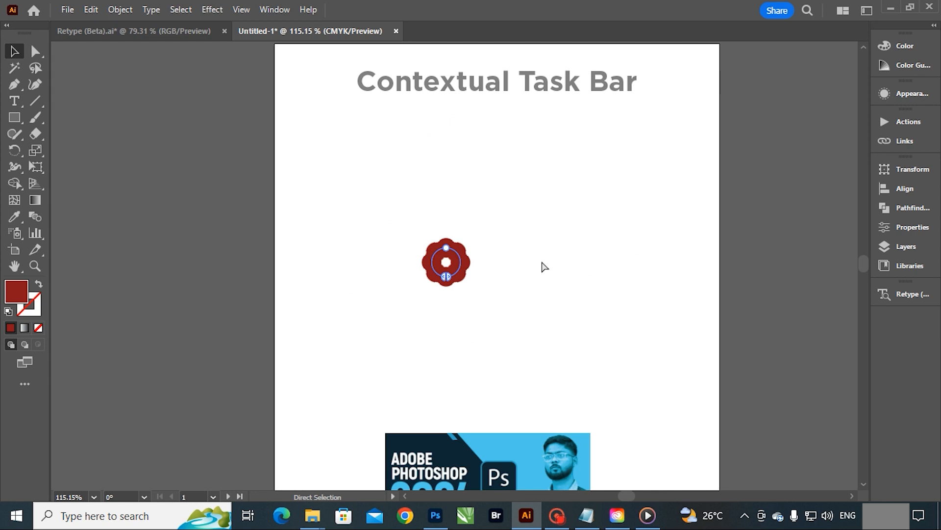
left_click(559, 267)
Step: Create a grid repeat from the red circle and enlarge the whole grid
left_click(446, 247)
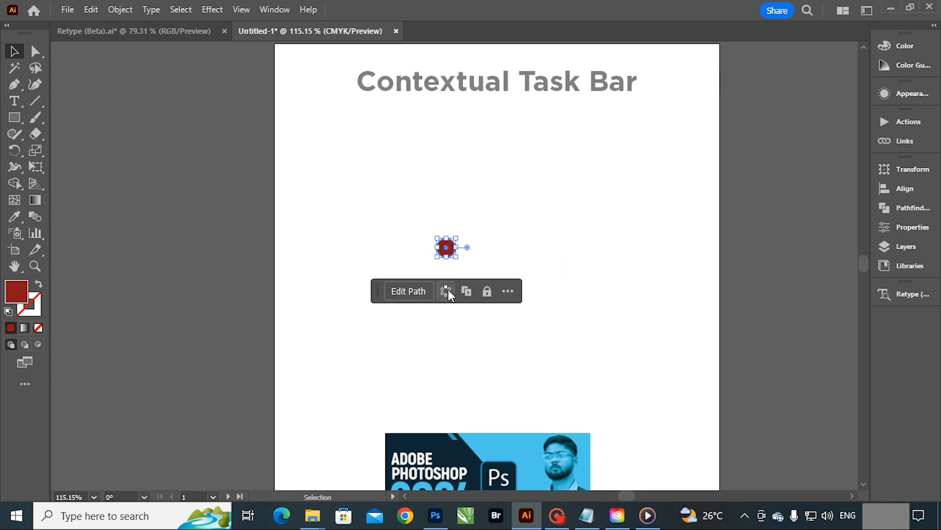
left_click(446, 291)
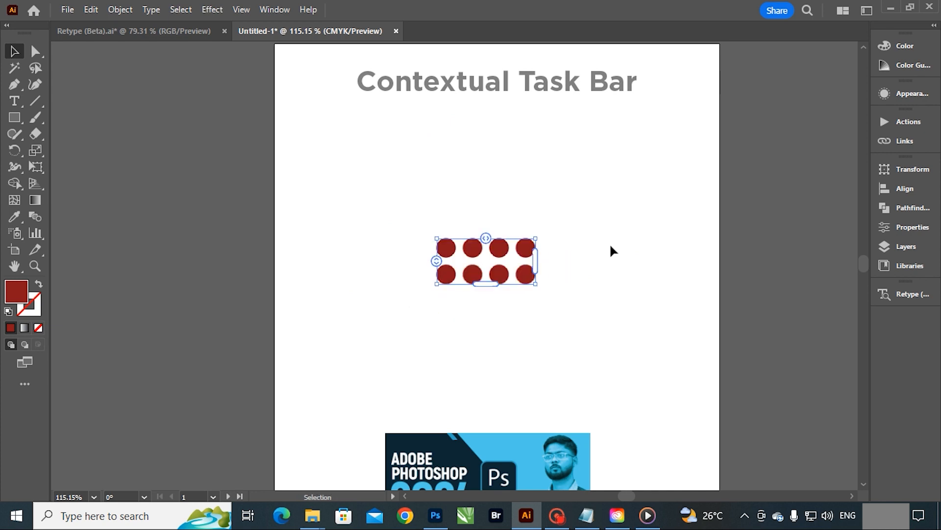
left_click_drag(536, 283, 708, 353)
Step: Adjust the grid repeat's horizontal and vertical spacing, move it, and extend it to the right
mouse_move(562, 239)
left_mouse_down()
mouse_move(622, 244)
mouse_move(546, 237)
left_mouse_up()
left_click_drag(501, 263, 421, 248)
left_click_drag(612, 288, 673, 282)
left_click_drag(357, 283, 375, 276)
Step: Undo the grid adjustments and the grid repeat to restore the single red circle
key("ctrl+z")
key("ctrl+z")
key("ctrl+z")
key("ctrl+z")
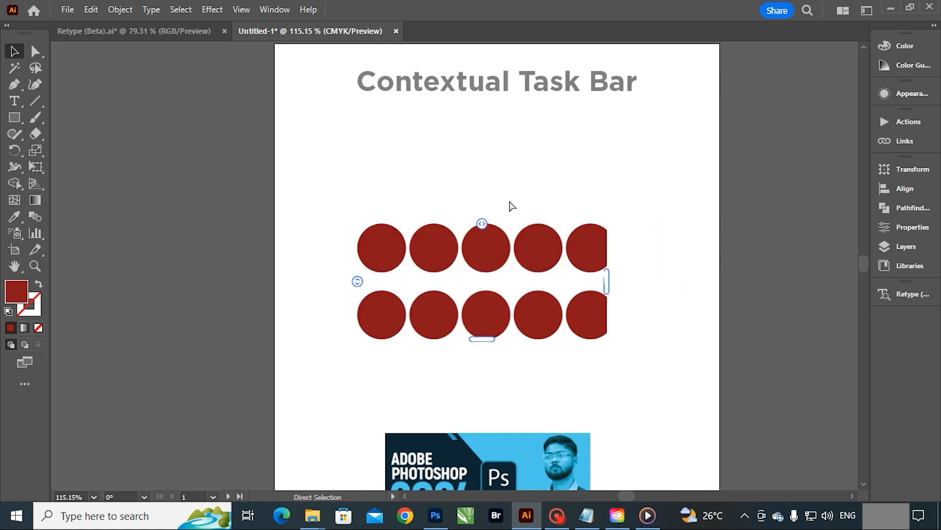
key("ctrl+z")
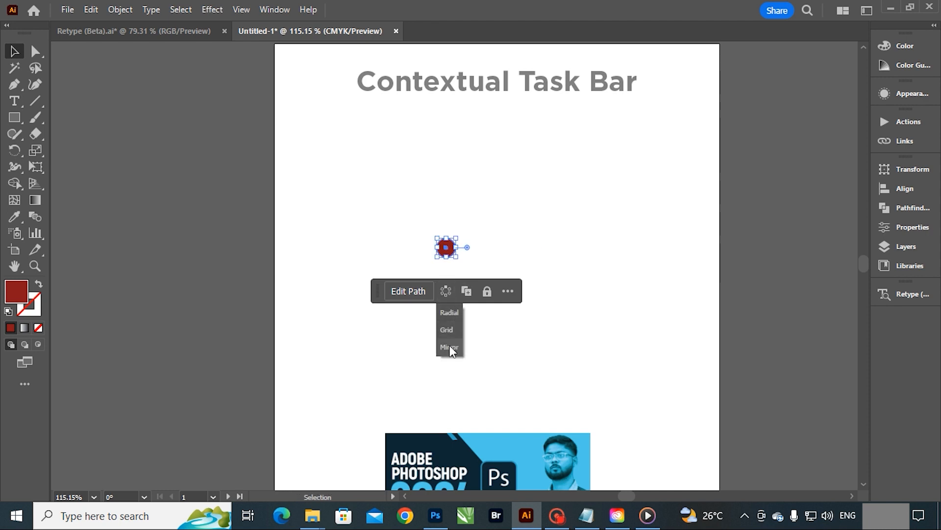
Step: Try a mirror repeat of the red circle, leave its isolation mode, and restore the single circle
left_click(449, 346)
scroll(496, 239, "up", 3)
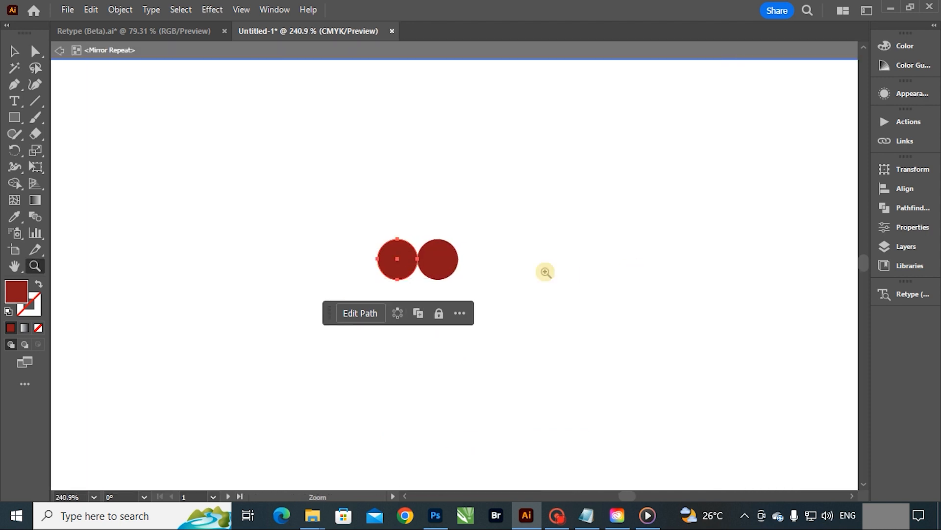
left_click(535, 266)
key("ctrl+space")
left_click_drag(549, 273, 344, 147)
left_click_drag(548, 253, 633, 225)
left_click_drag(531, 218, 451, 209)
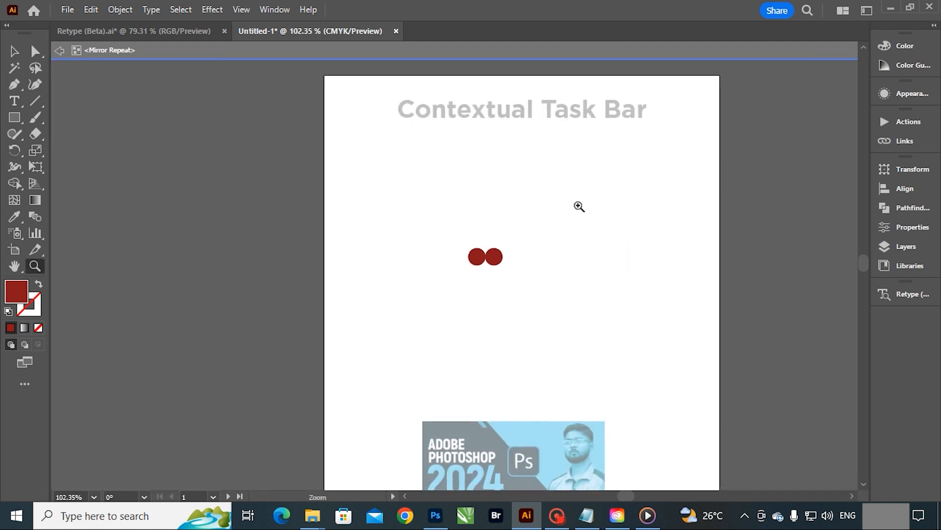
left_click_drag(578, 207, 609, 209)
double_click(562, 190)
left_click_drag(483, 269, 658, 343)
left_click_drag(583, 302, 502, 262)
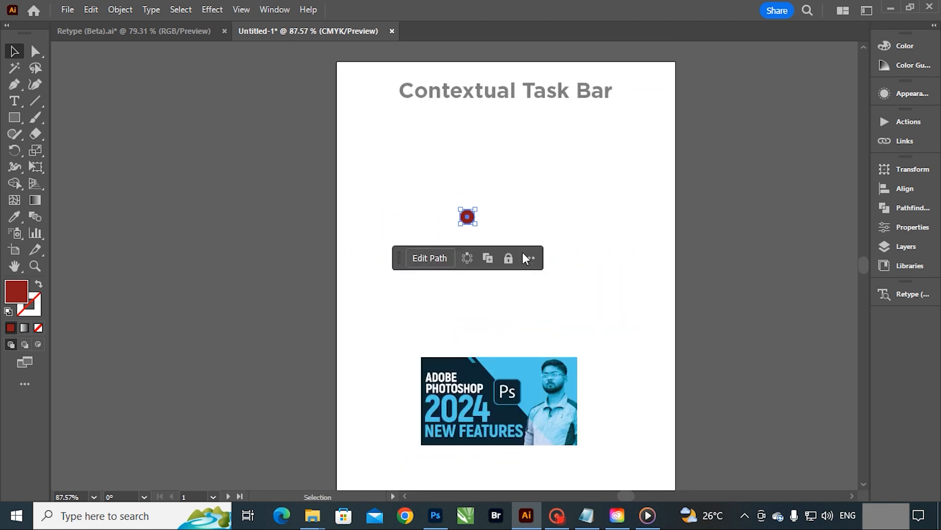